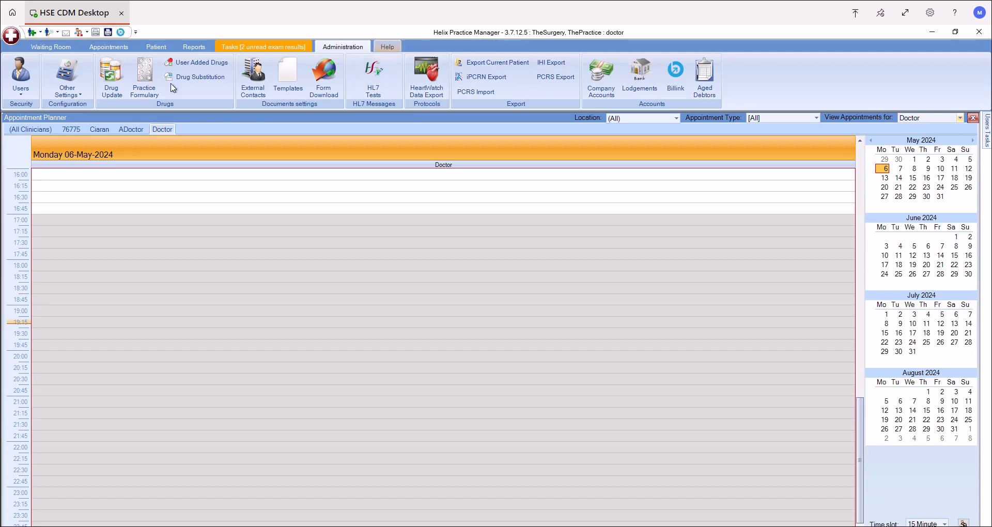
# Examine the Health Link web service, credential and certificate settings in the machine configuration
pyautogui.click(62, 96)
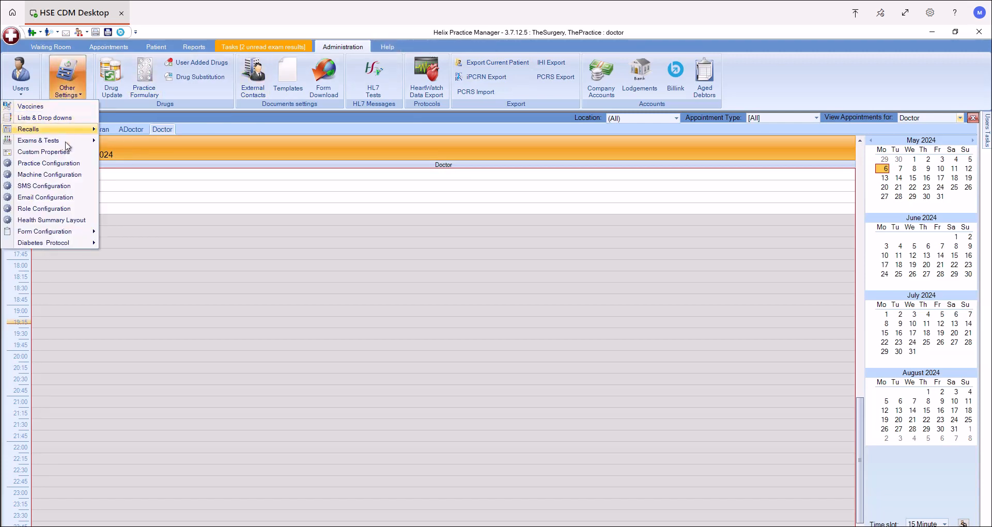
pyautogui.click(58, 175)
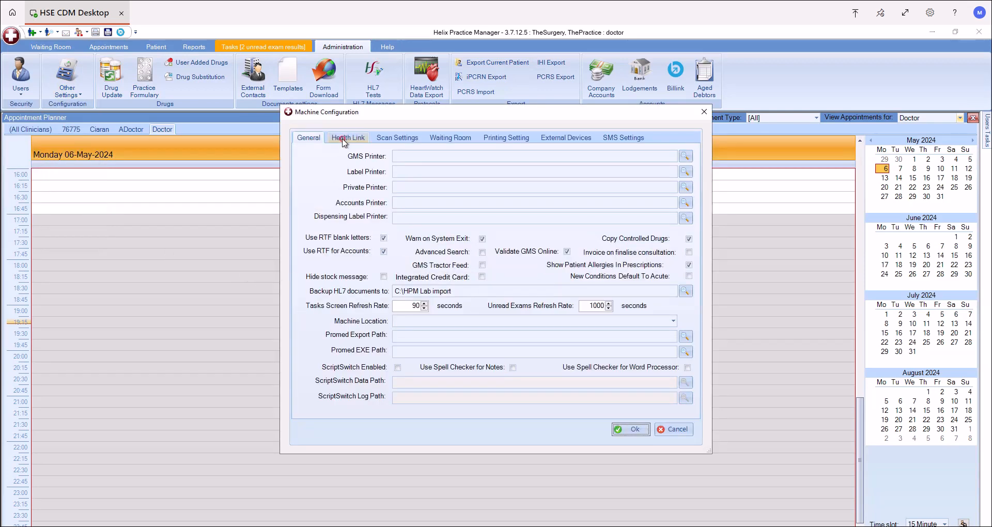
pyautogui.click(342, 138)
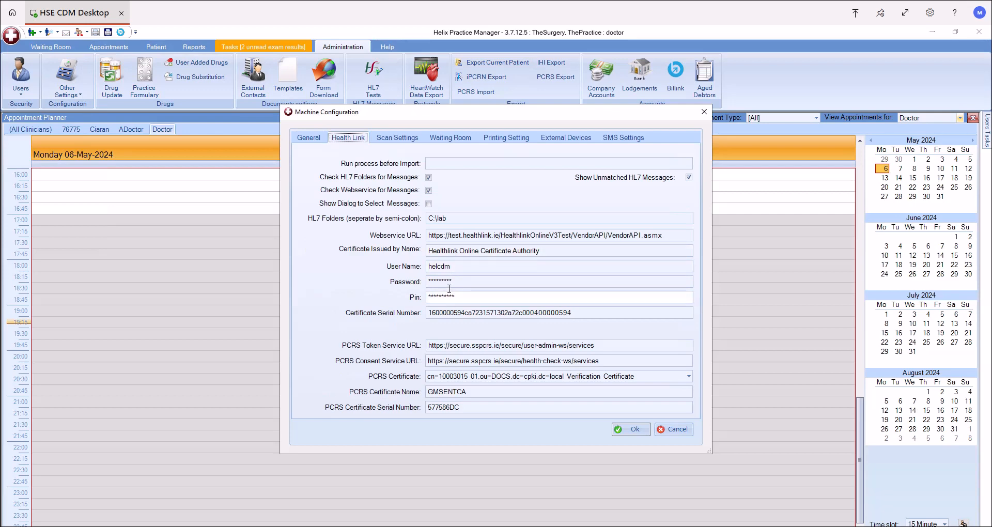
pyautogui.click(705, 112)
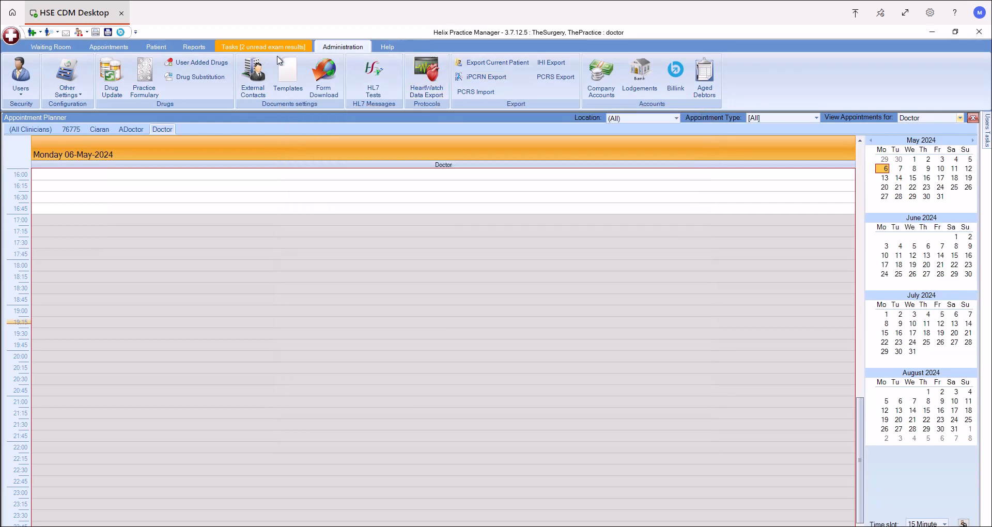
pyautogui.click(68, 91)
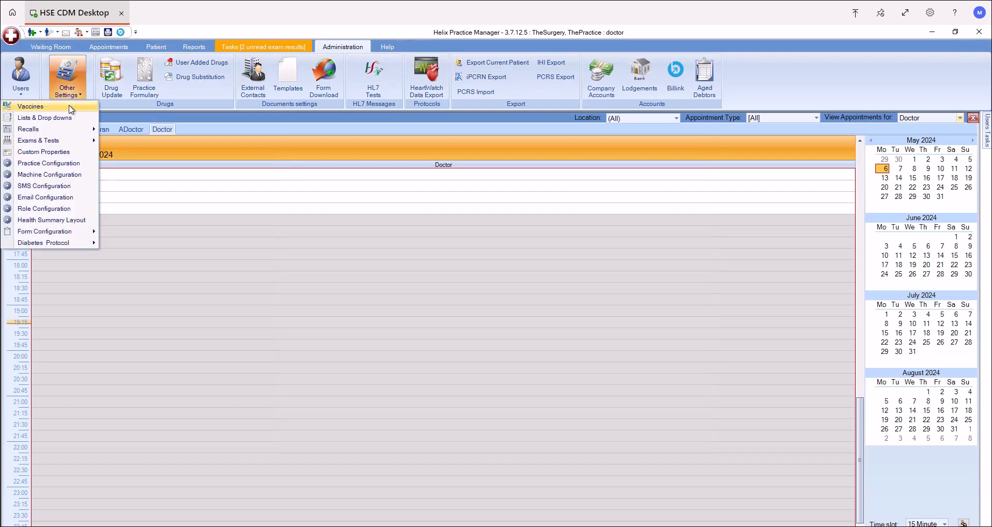
pyautogui.click(51, 176)
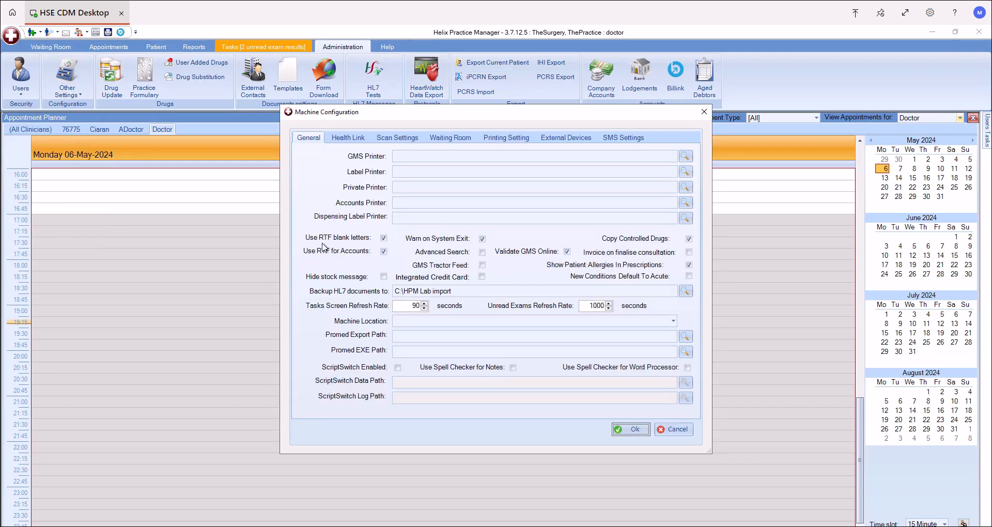
pyautogui.click(344, 138)
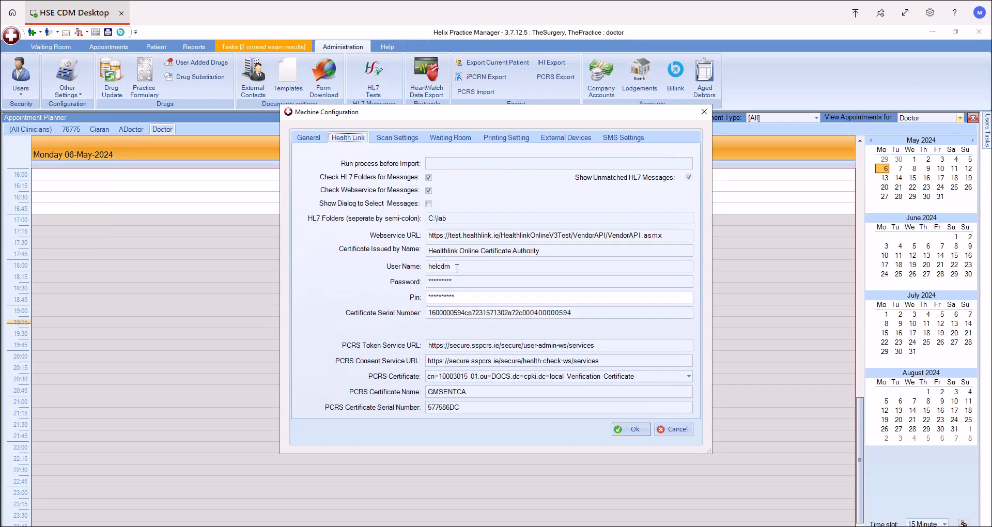
pyautogui.click(643, 430)
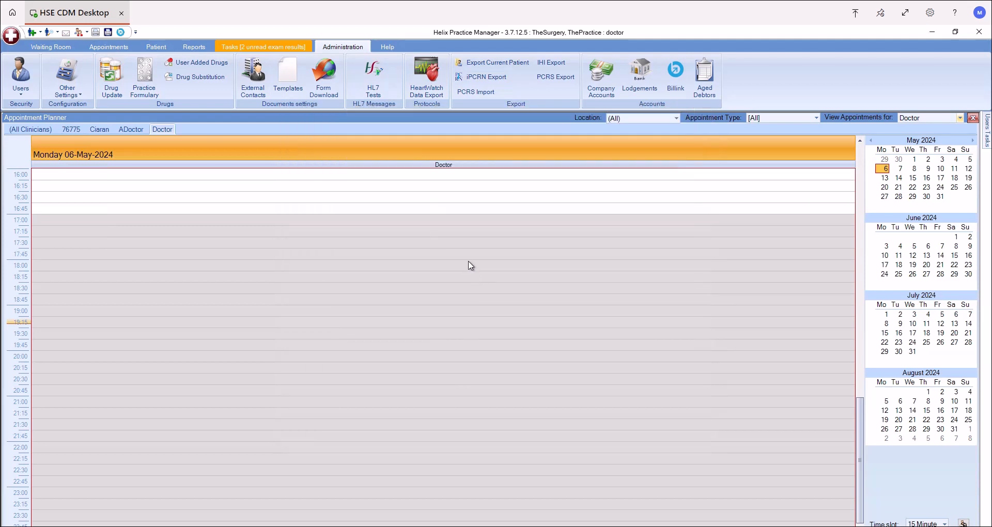
# Open the record of the first patient in the recent patients list
pyautogui.click(151, 48)
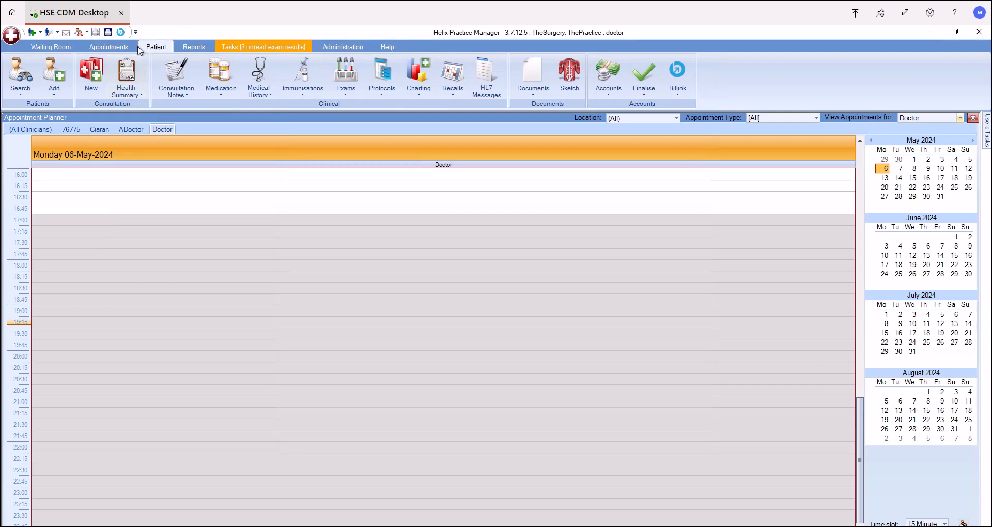
pyautogui.click(25, 92)
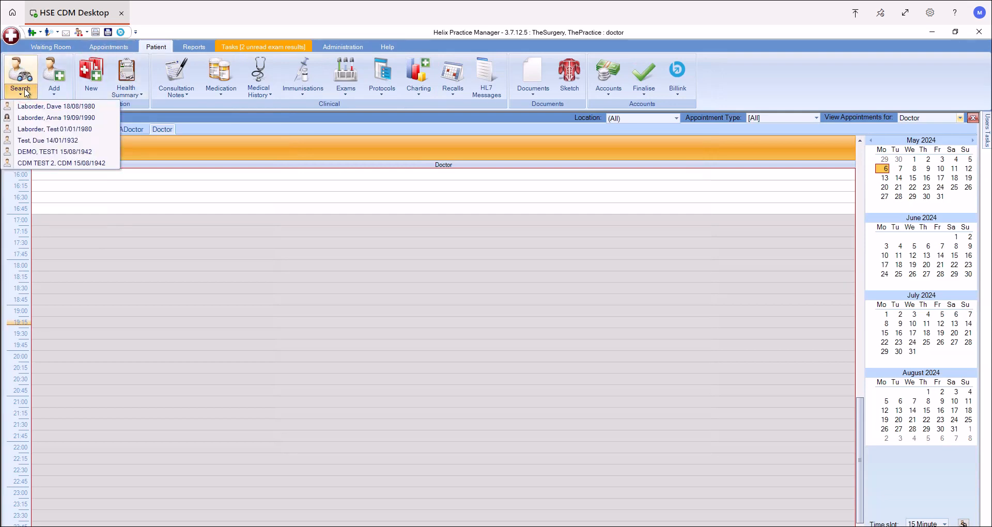
pyautogui.click(55, 107)
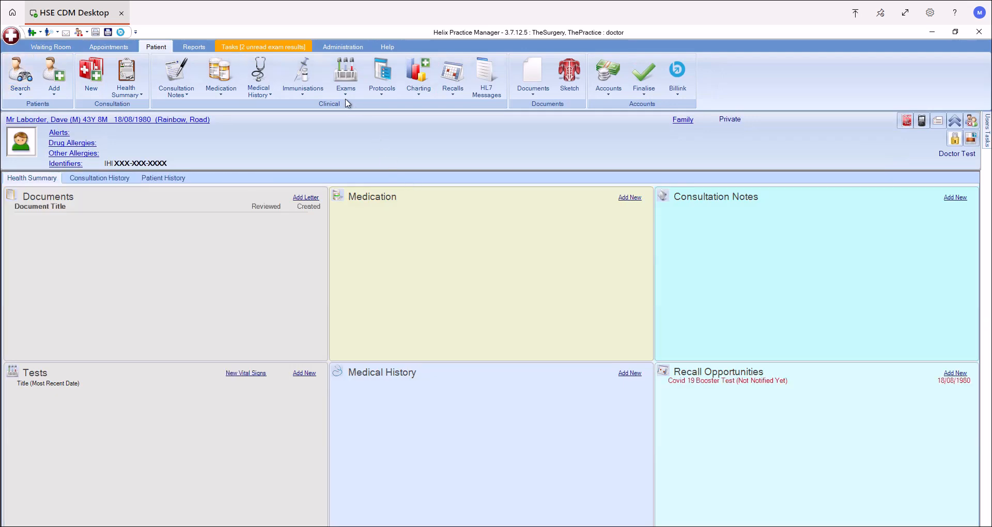
# Open the patient's lab orders and start a new lab order request
pyautogui.click(345, 95)
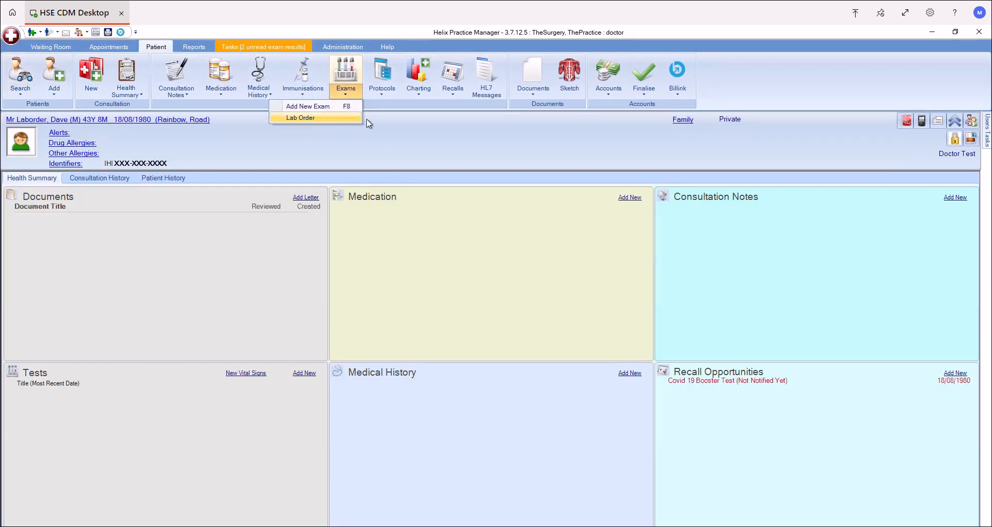
pyautogui.click(533, 93)
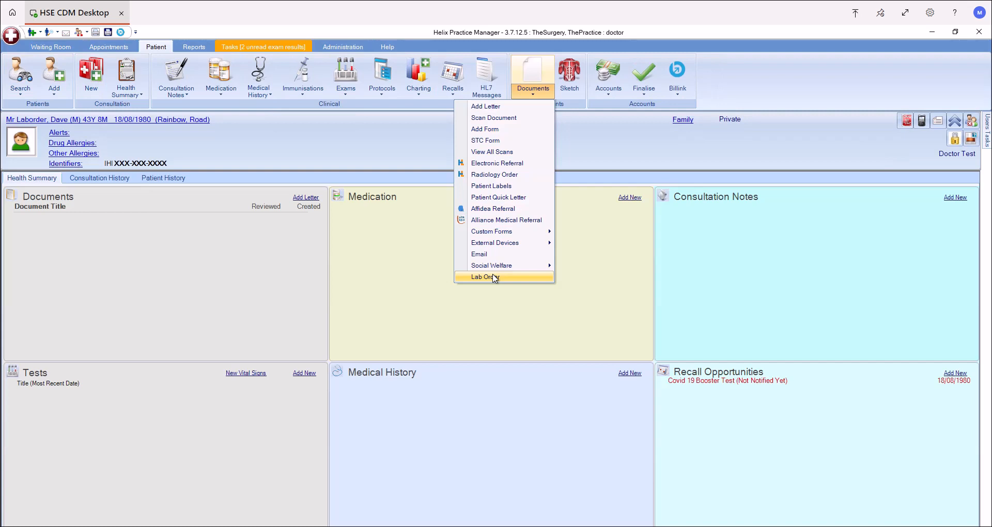
pyautogui.click(503, 278)
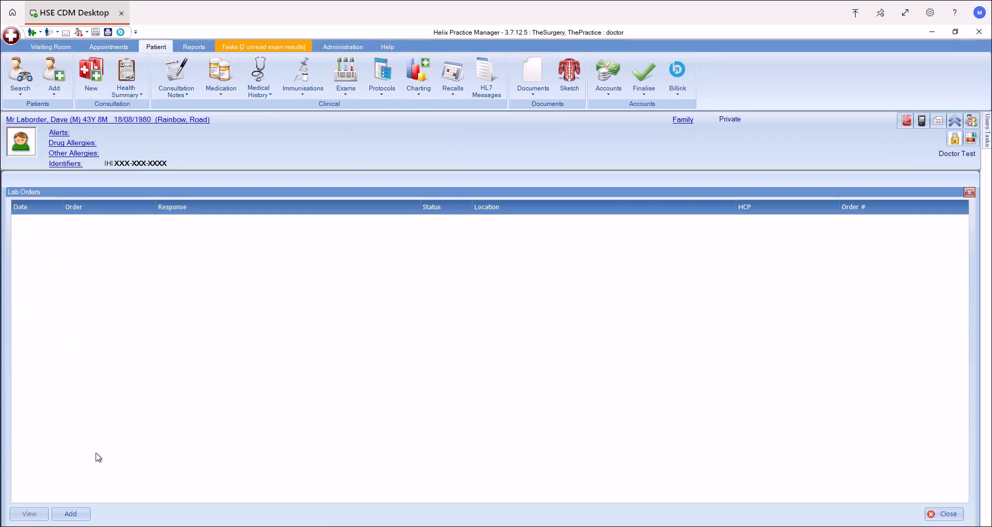
pyautogui.click(73, 516)
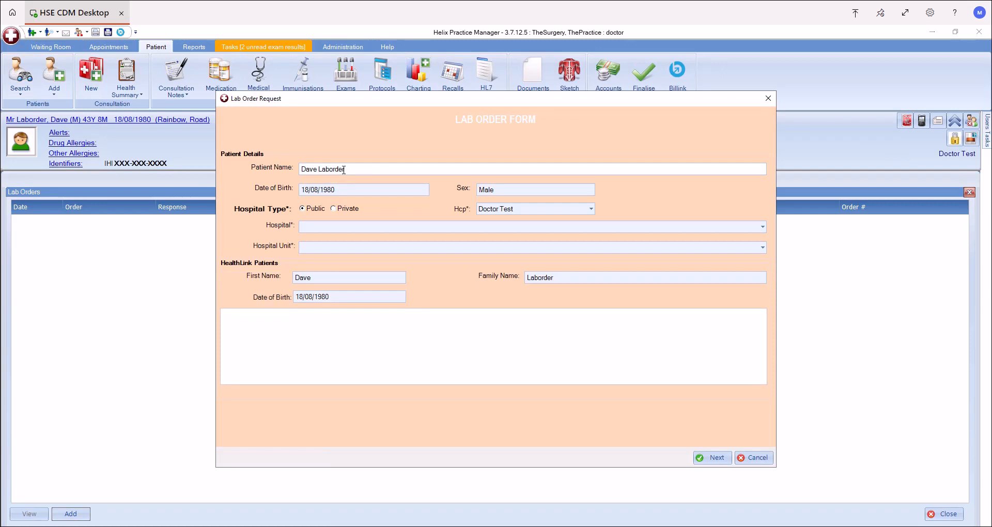
# Select Beaumont Hospital for the lab order, accept the default MRN and continue to the test order form
pyautogui.click(333, 228)
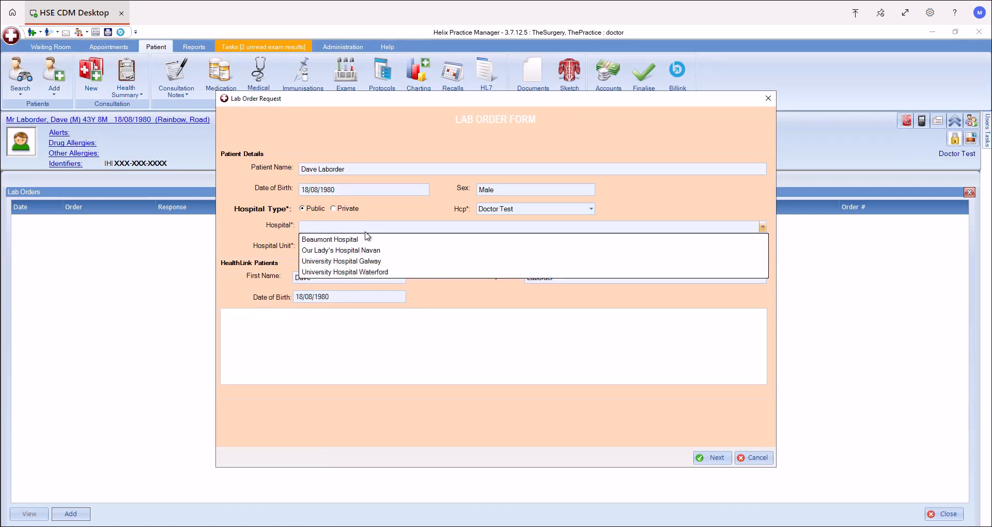
pyautogui.click(355, 240)
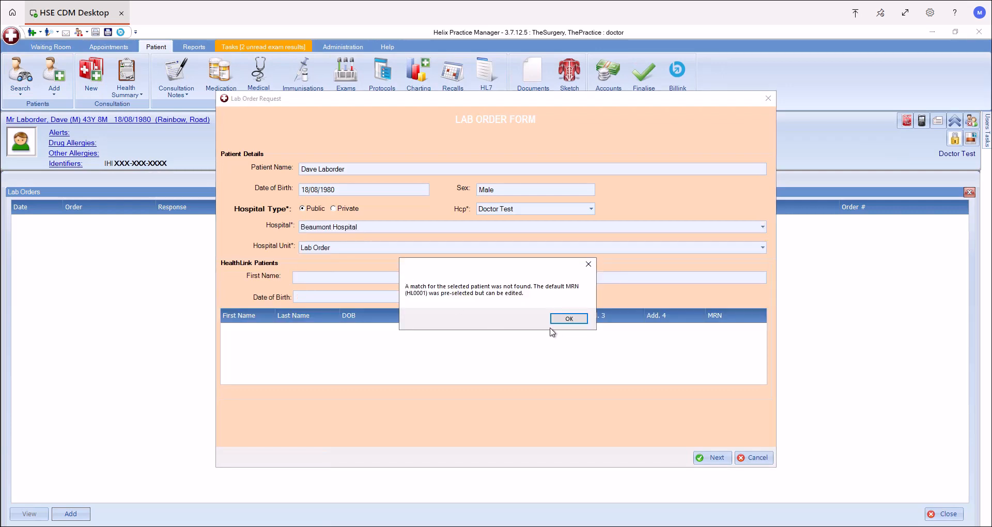
pyautogui.moveTo(500, 269); pyautogui.dragTo(491, 185)
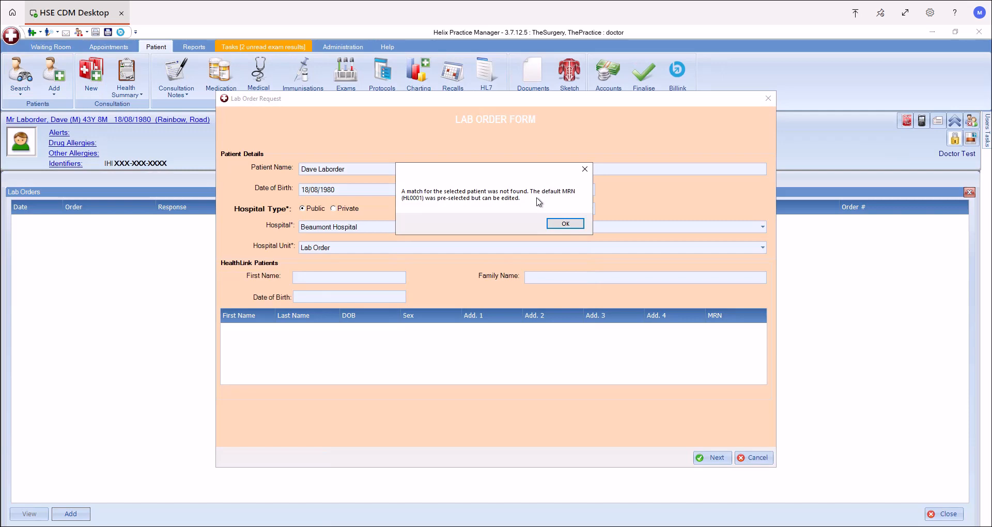
pyautogui.click(567, 223)
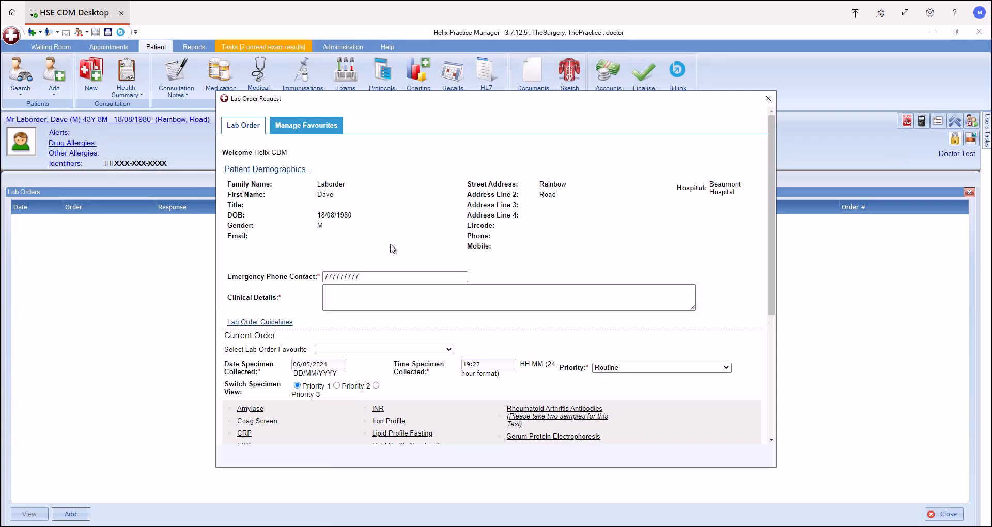
# Enter "Diabetic Bloods" as the order's clinical details, keeping the prefilled emergency phone contact
pyautogui.moveTo(360, 277); pyautogui.dragTo(324, 274)
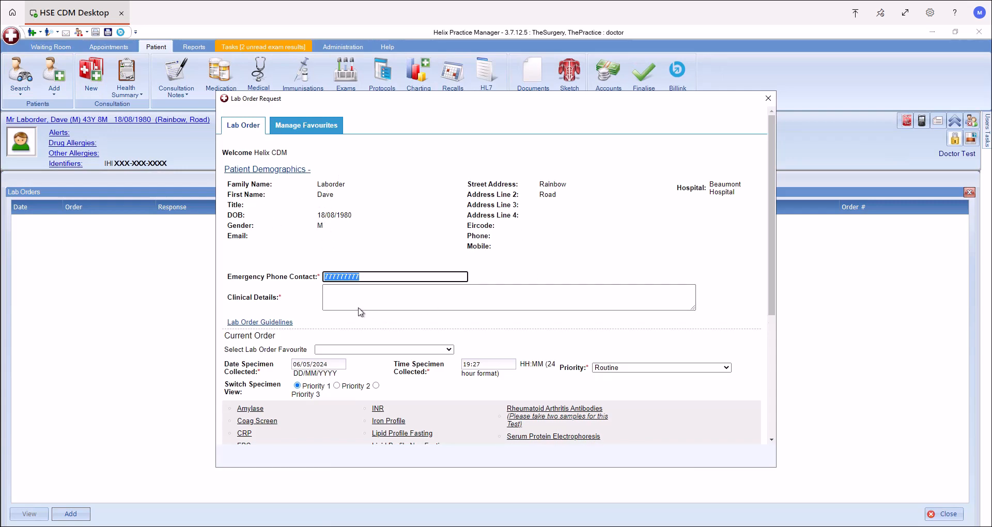
pyautogui.click(340, 295)
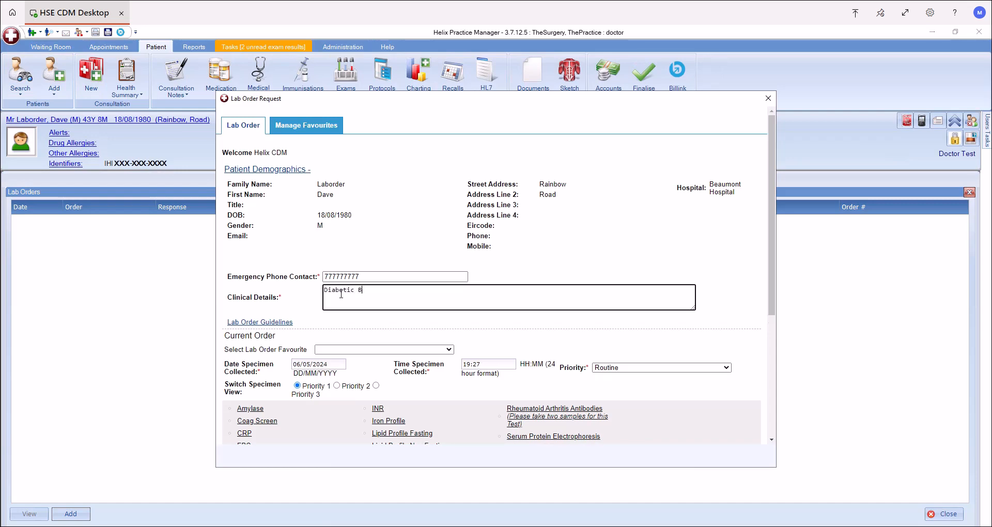
pyautogui.write('s')
# Add the HbA1c and Lipid Profile Non Fasting tests to the current order
pyautogui.scroll(-1, 310, 318)
pyautogui.scroll(-3, 386, 348)
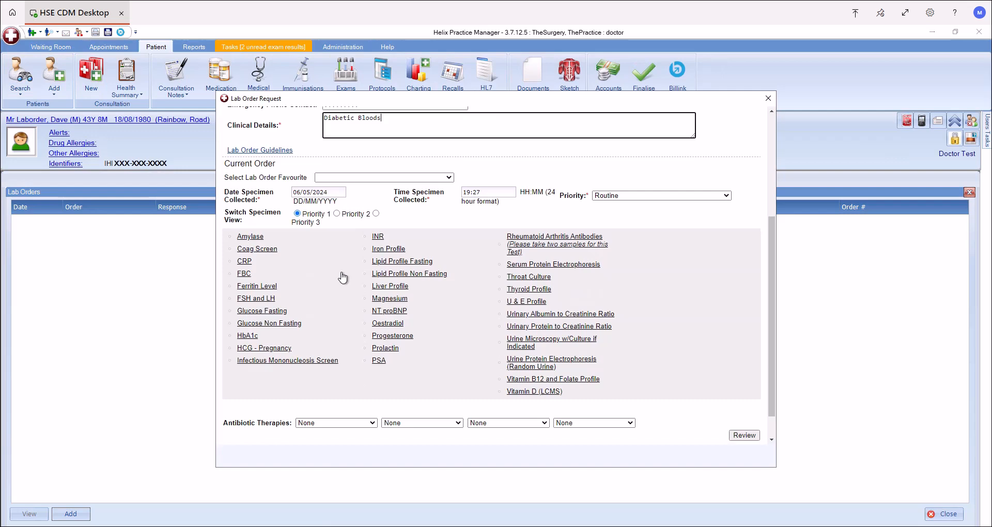
pyautogui.click(249, 337)
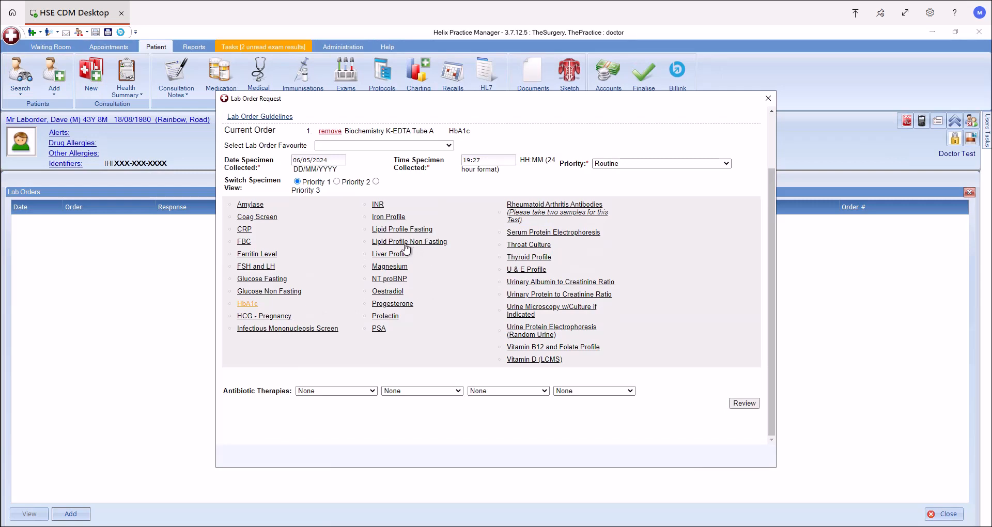
pyautogui.click(406, 243)
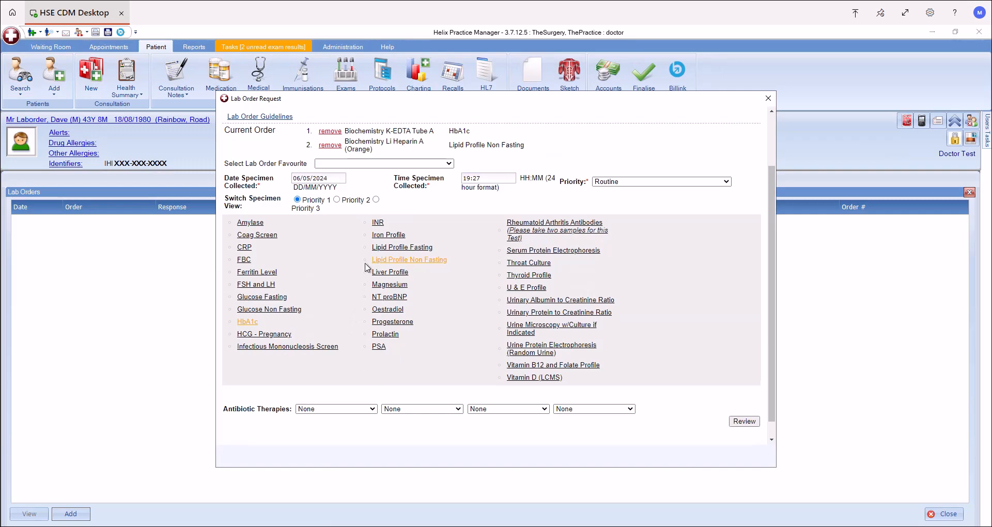
# Add the INR test with None as the oral anticoagulant, and remove it from the current order again
pyautogui.click(378, 224)
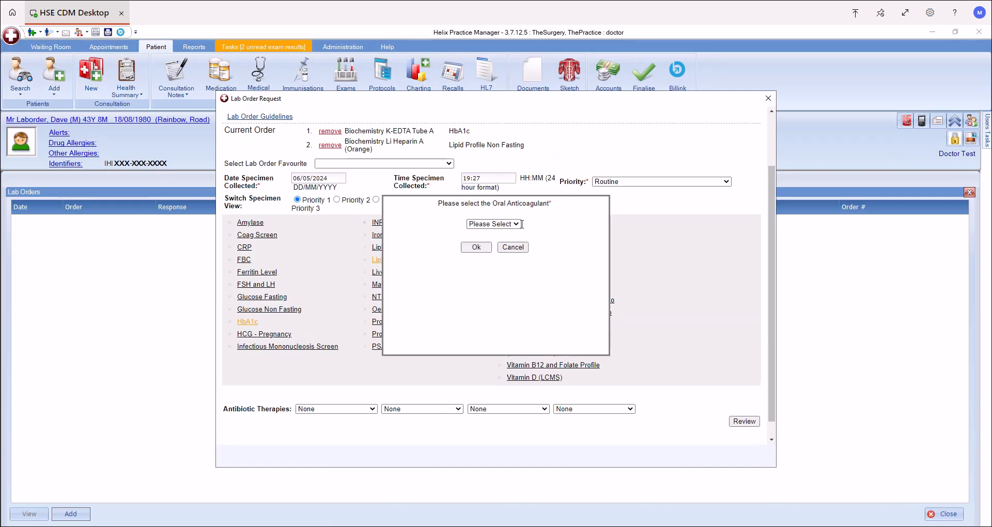
pyautogui.click(519, 226)
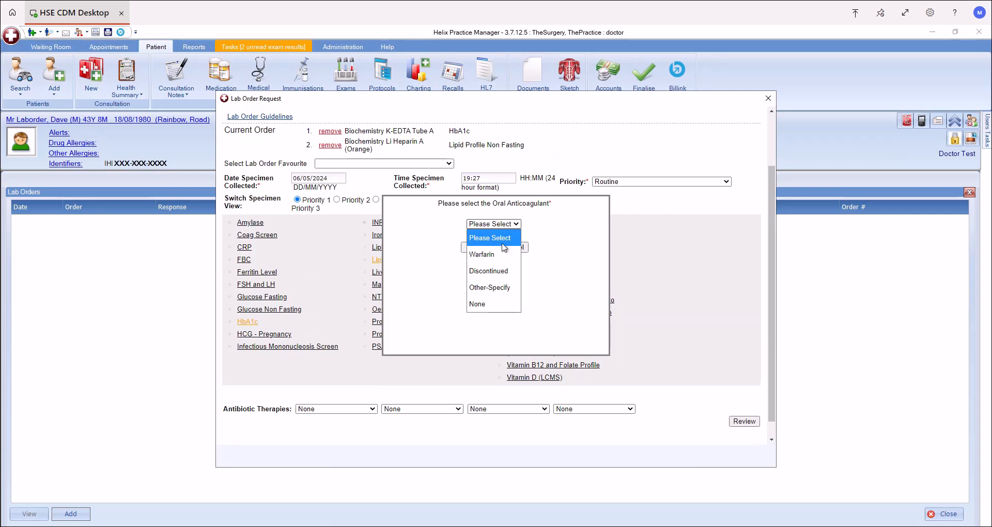
pyautogui.click(484, 305)
pyautogui.click(480, 247)
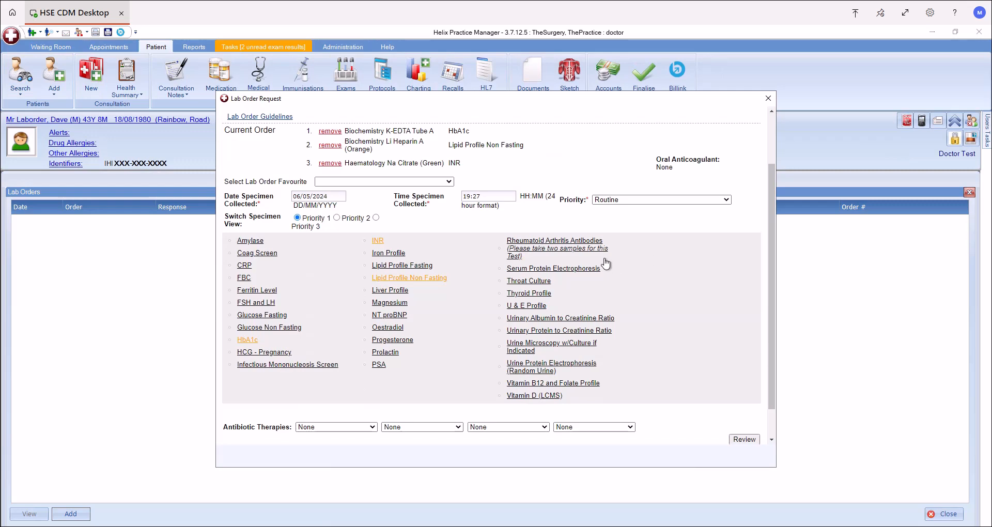
pyautogui.scroll(3, 602, 261)
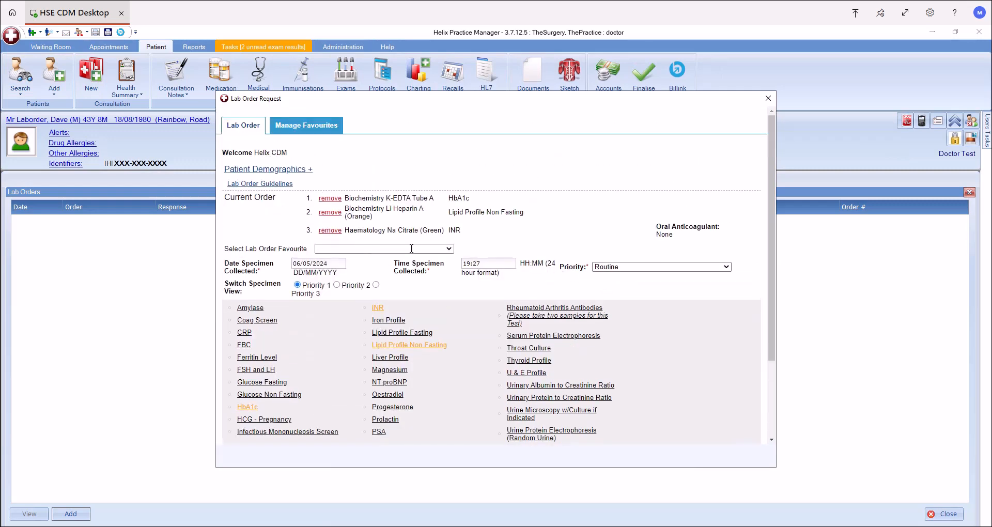
pyautogui.click(329, 231)
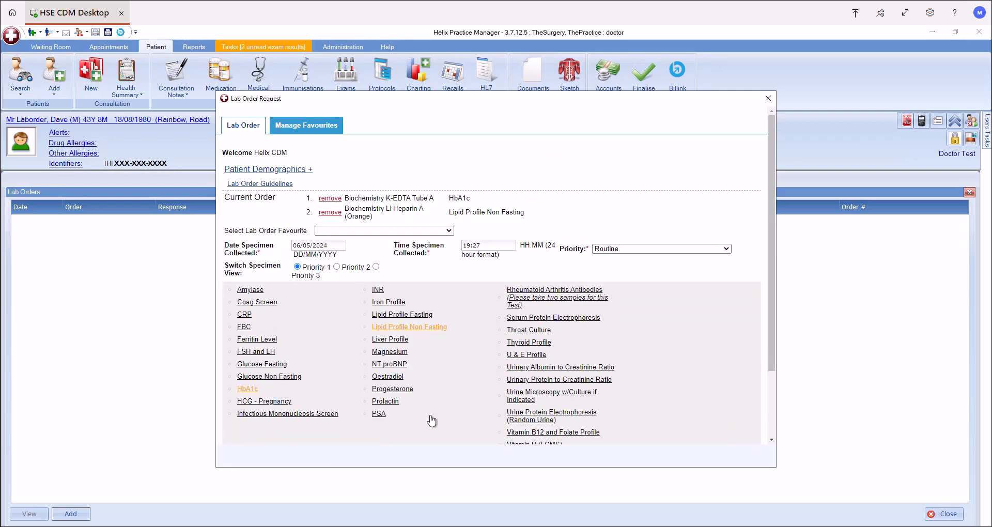
# Add the Iron Profile test to the current order and check the listed tests
pyautogui.click(389, 302)
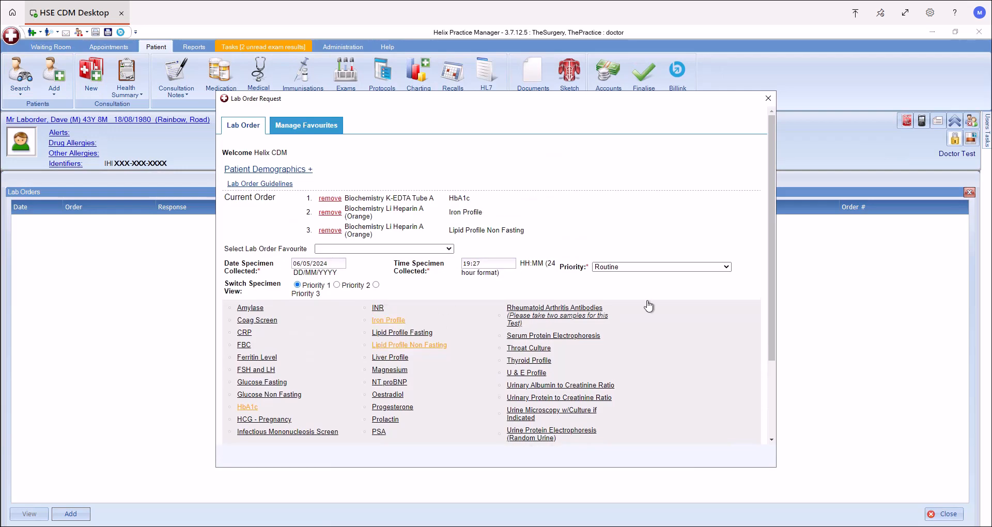
pyautogui.scroll(-3, 753, 327)
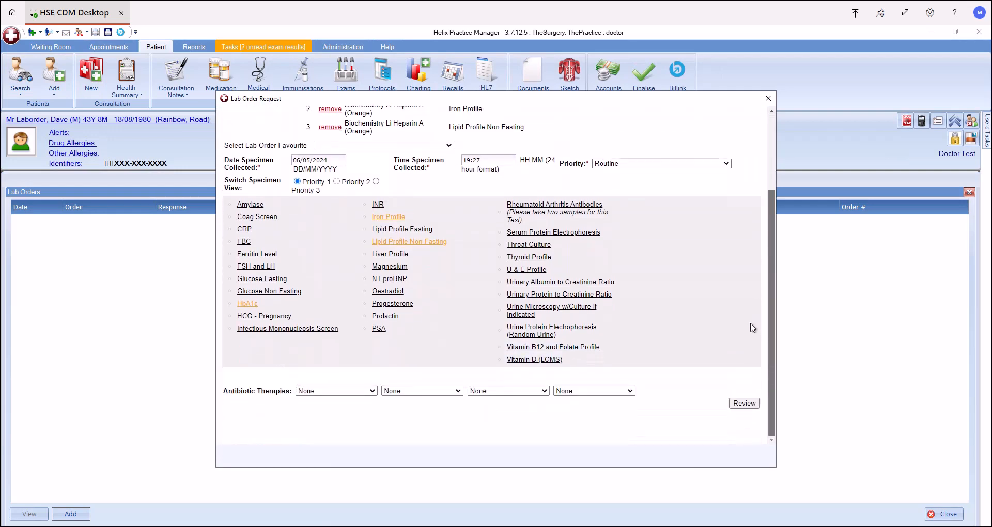
pyautogui.scroll(3, 387, 182)
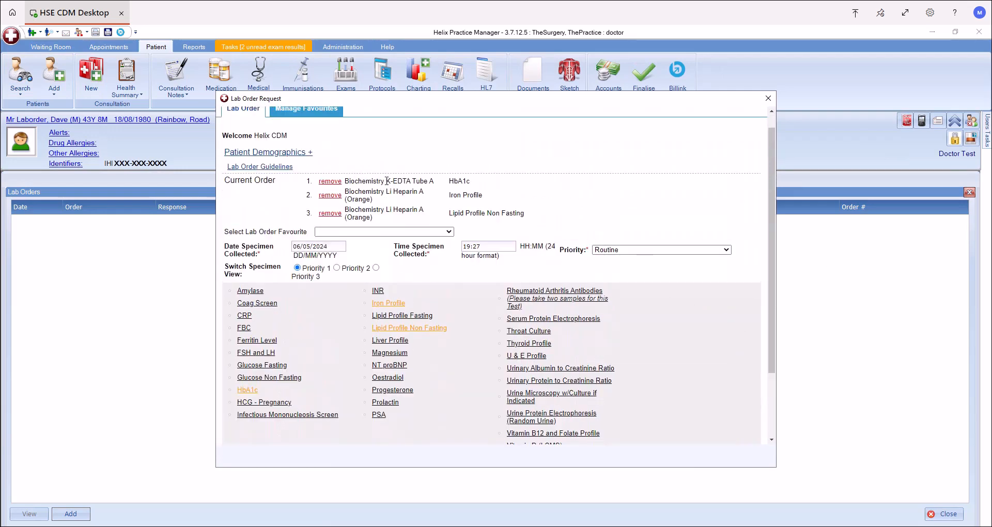
# Review the summary of the lab order and return to amending its tests
pyautogui.scroll(-3, 469, 244)
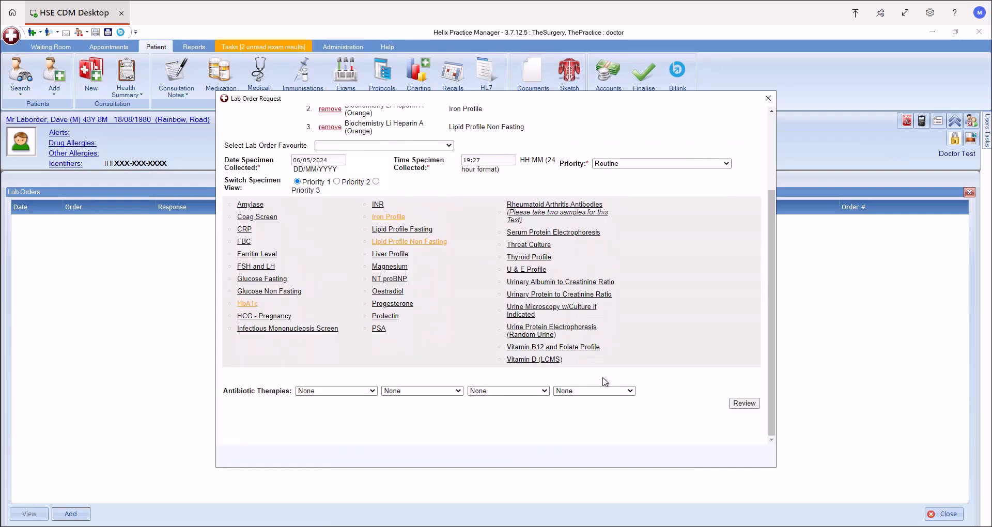
pyautogui.click(745, 403)
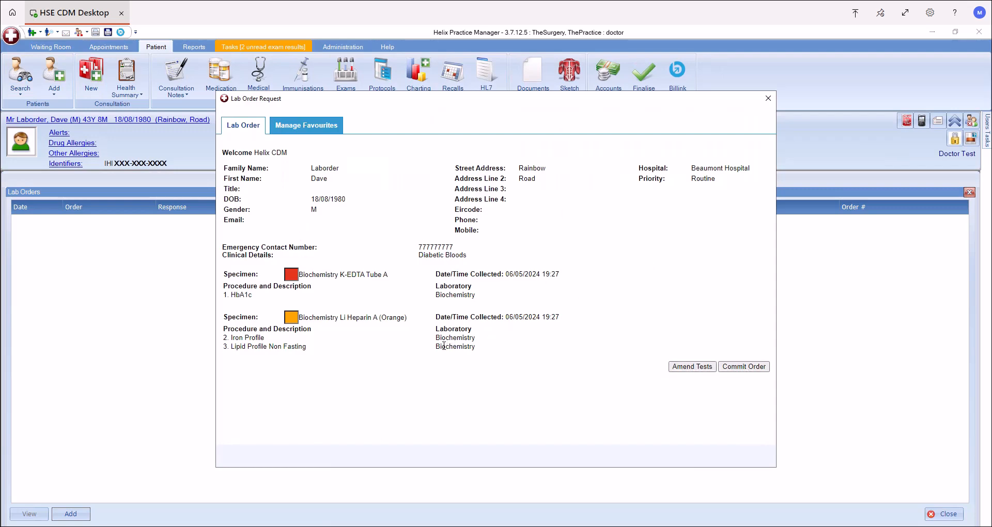
pyautogui.click(692, 367)
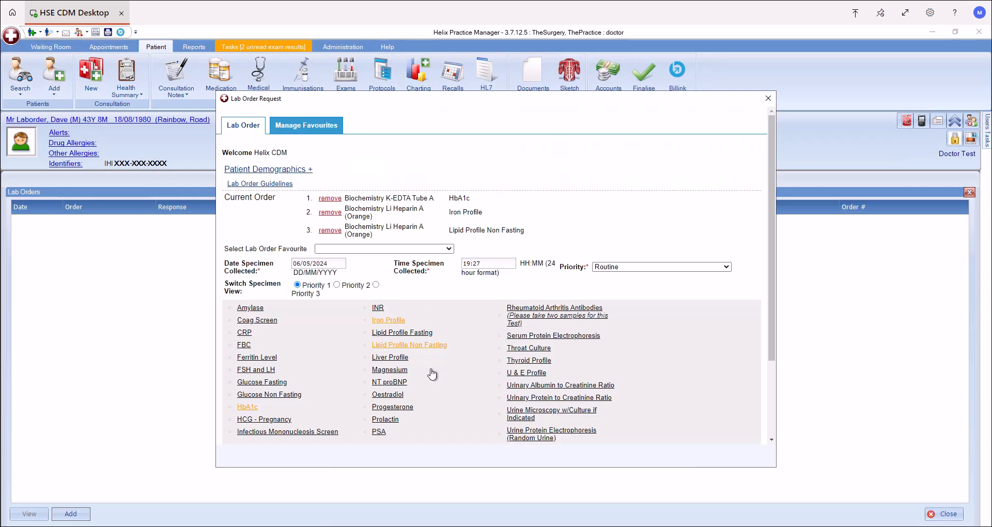
# Review the lab order with its three tests again, commit it and acknowledge the list of required specimens
pyautogui.moveTo(771, 289); pyautogui.dragTo(770, 390)
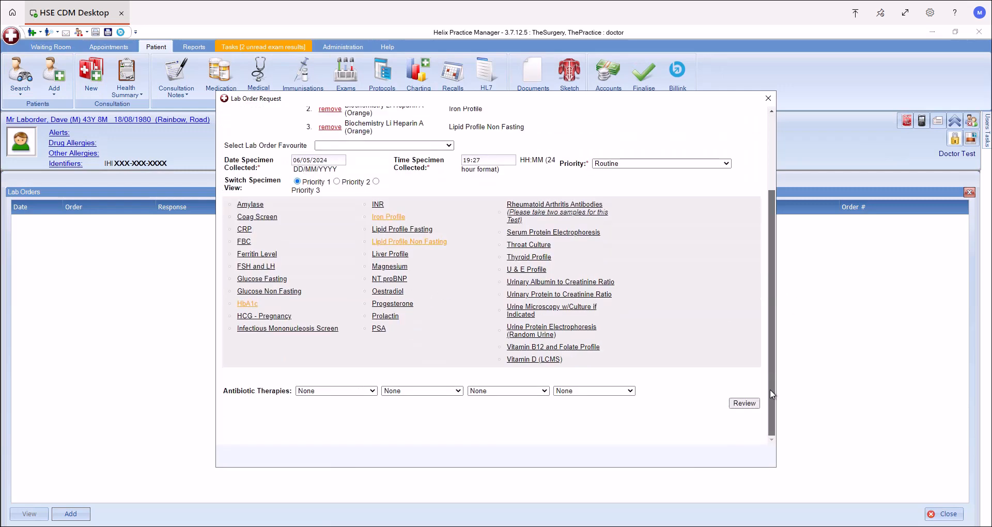
pyautogui.click(744, 404)
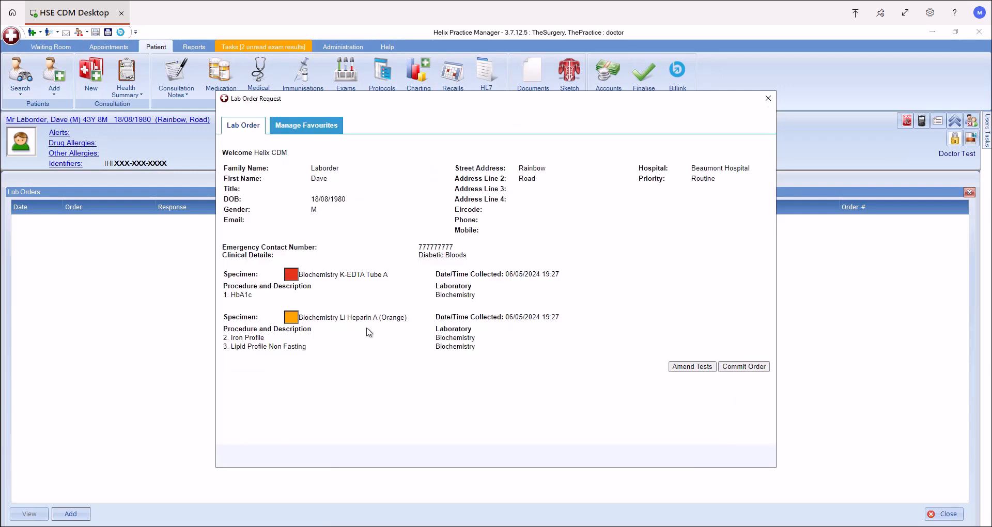
pyautogui.click(745, 367)
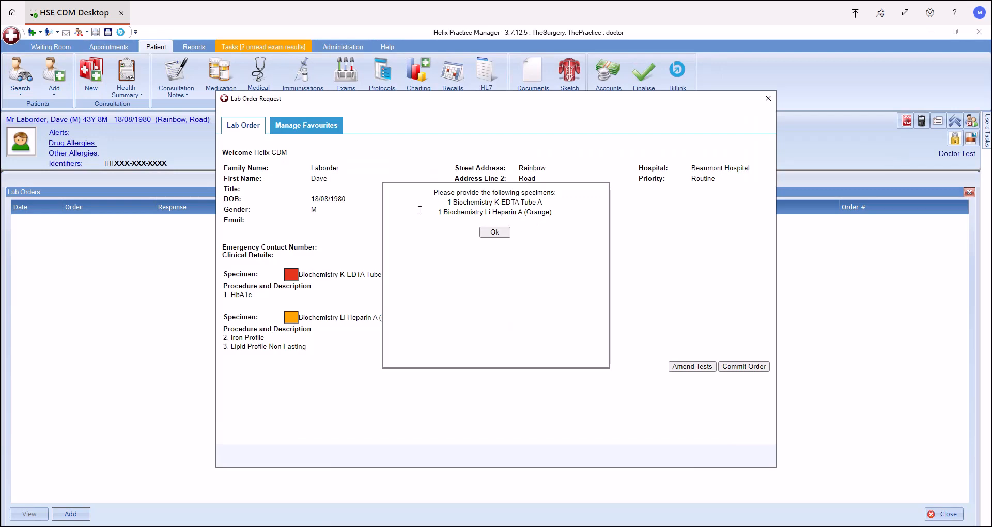
pyautogui.click(495, 232)
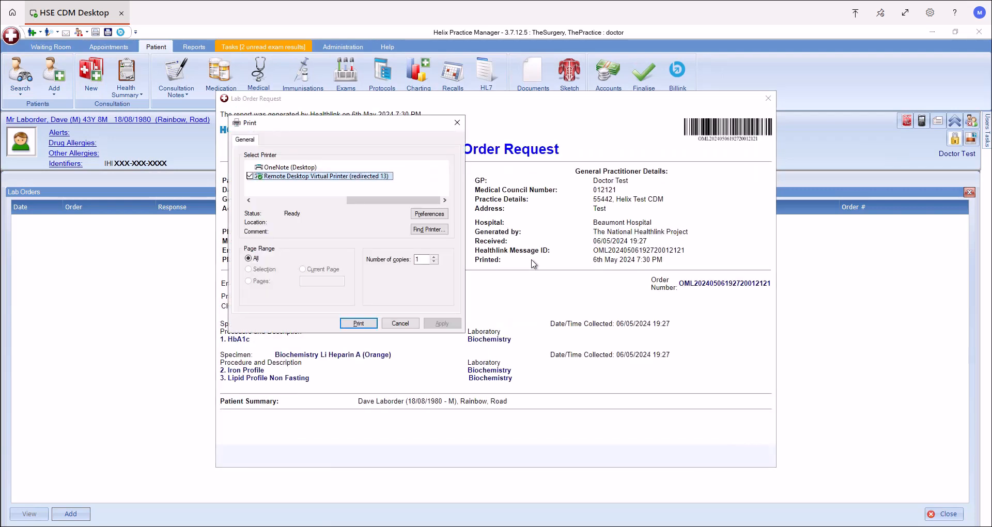
# Cancel printing of the committed lab order request and close the generated report
pyautogui.moveTo(376, 127)
pyautogui.mouseDown()
pyautogui.moveTo(486, 138)
pyautogui.moveTo(548, 209)
pyautogui.moveTo(374, 139)
pyautogui.mouseUp()
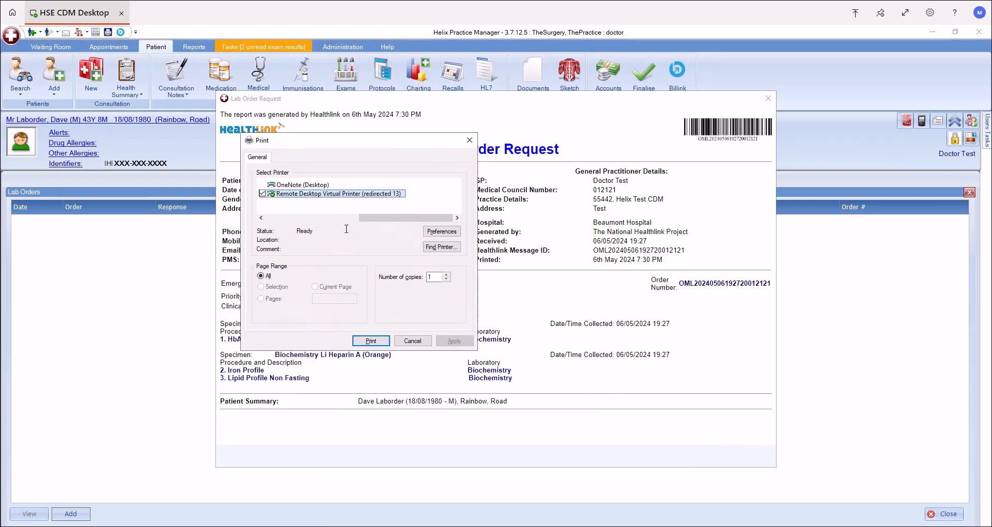
pyautogui.click(412, 341)
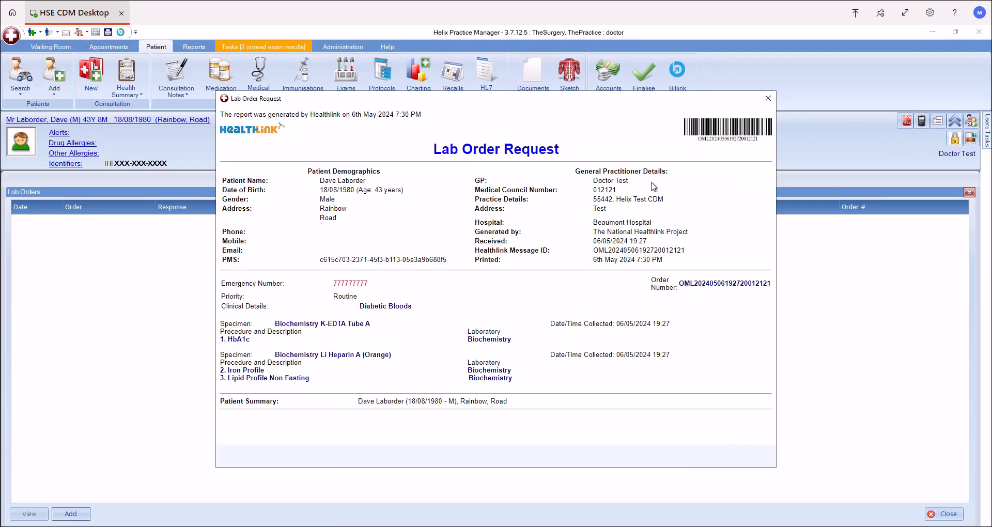
pyautogui.click(769, 98)
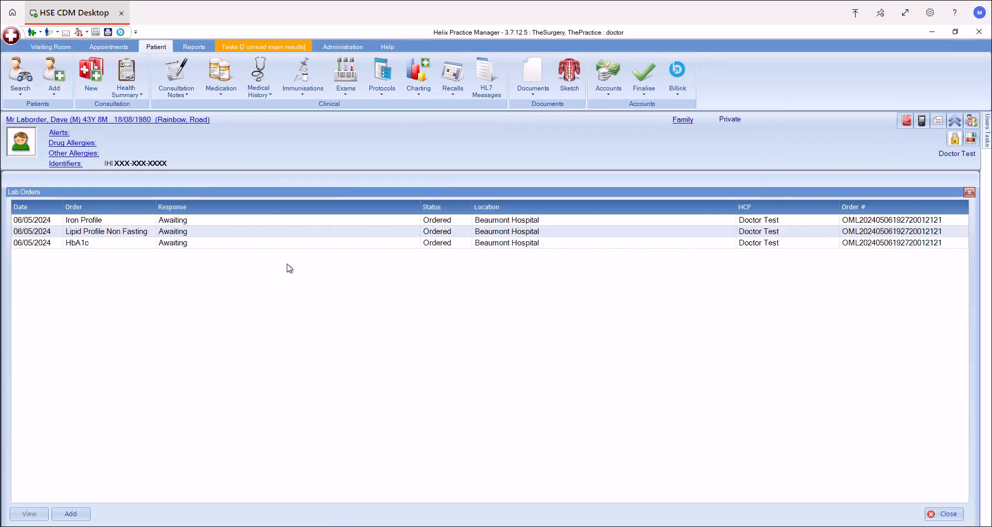
# View the lab order request message of the HbA1c order, check its details and close it
pyautogui.click(189, 244)
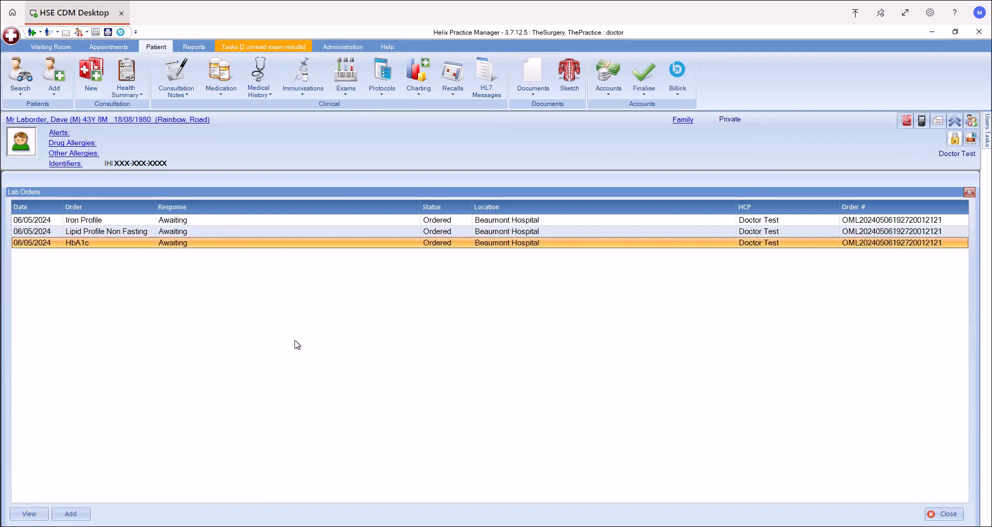
pyautogui.click(36, 514)
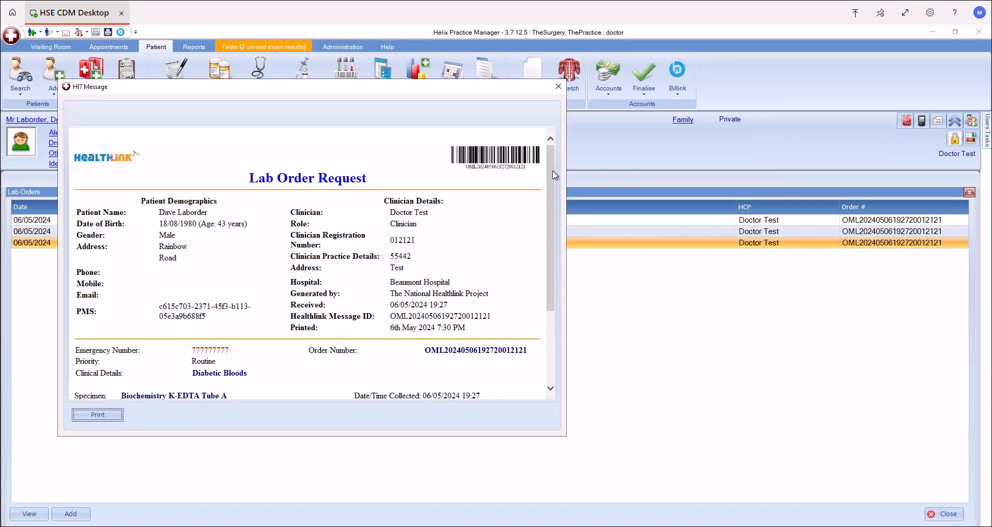
pyautogui.scroll(-5, 548, 185)
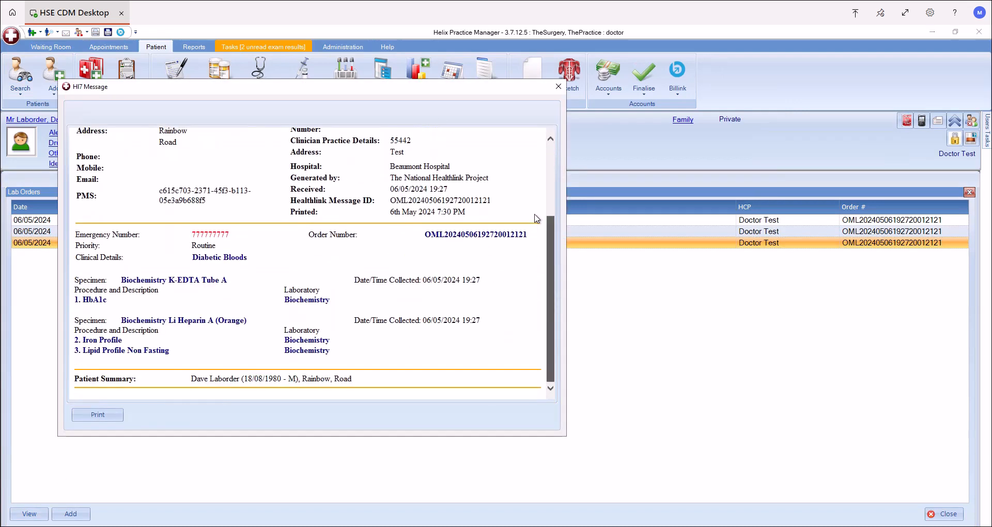
pyautogui.scroll(5, 536, 219)
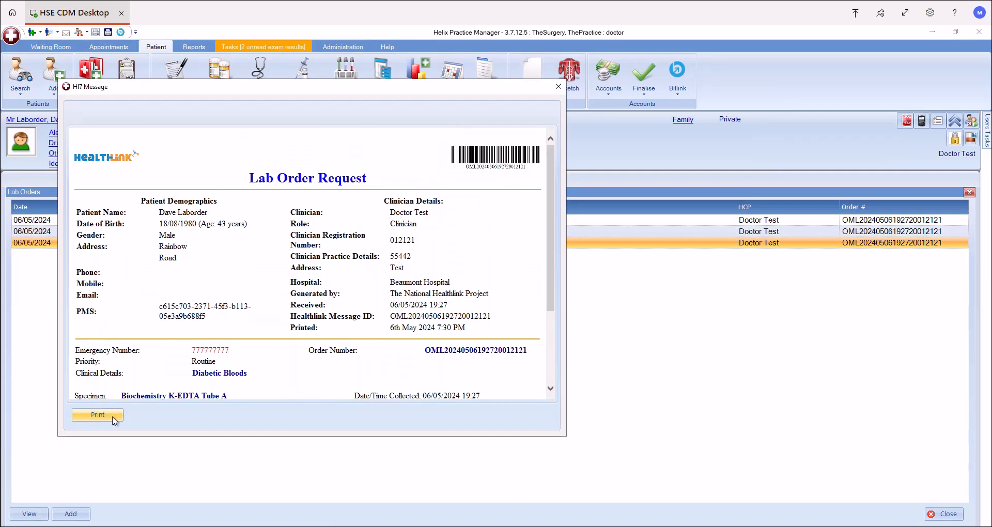
pyautogui.click(558, 87)
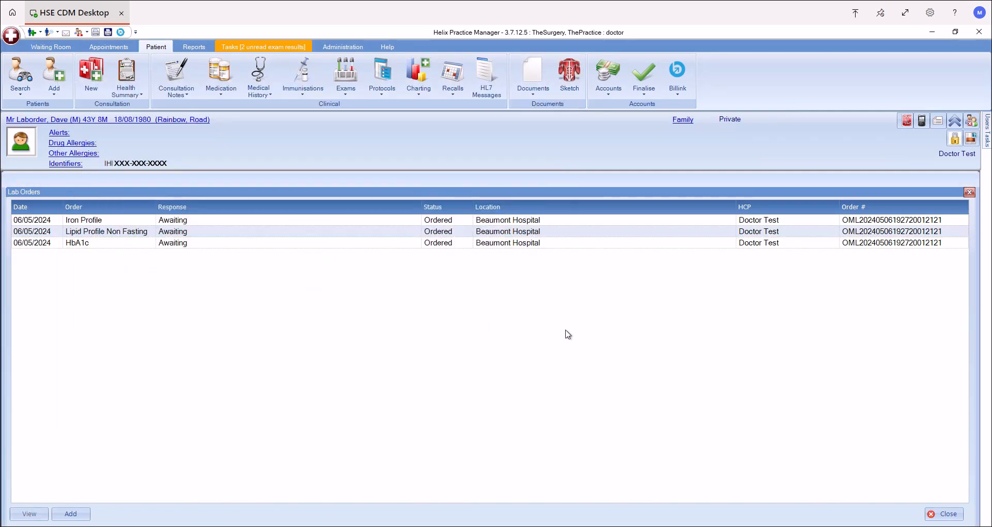
# Open the record of the recently viewed female patient and add a new lab order for her
pyautogui.click(24, 93)
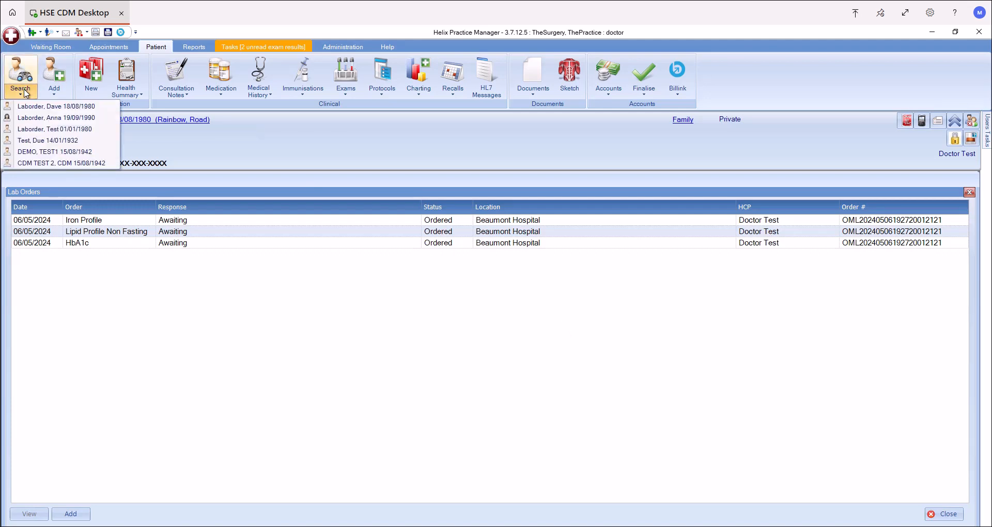
pyautogui.click(49, 118)
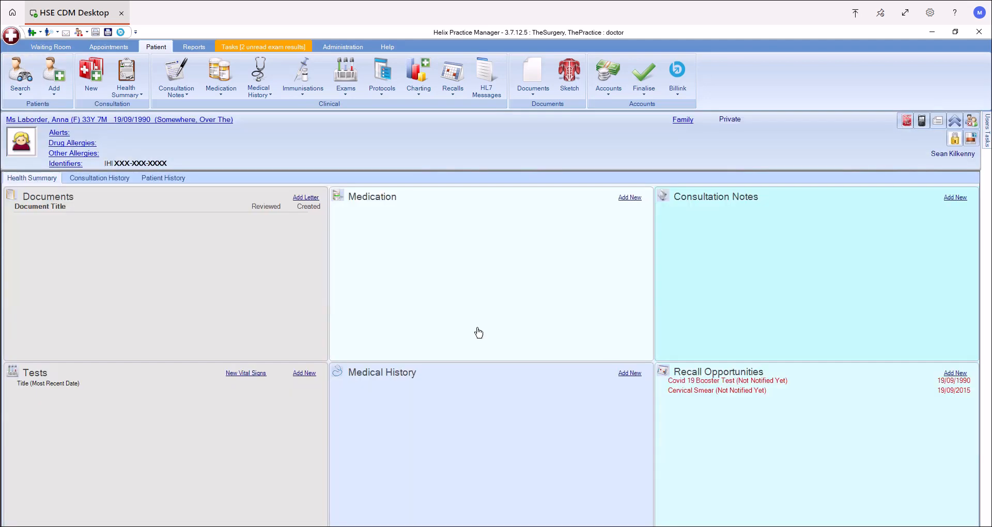
pyautogui.click(345, 92)
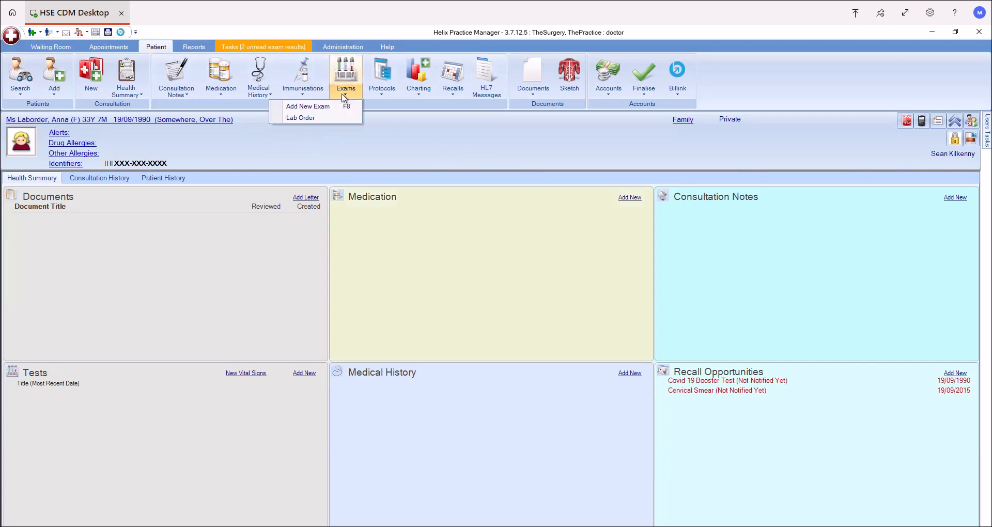
pyautogui.click(310, 119)
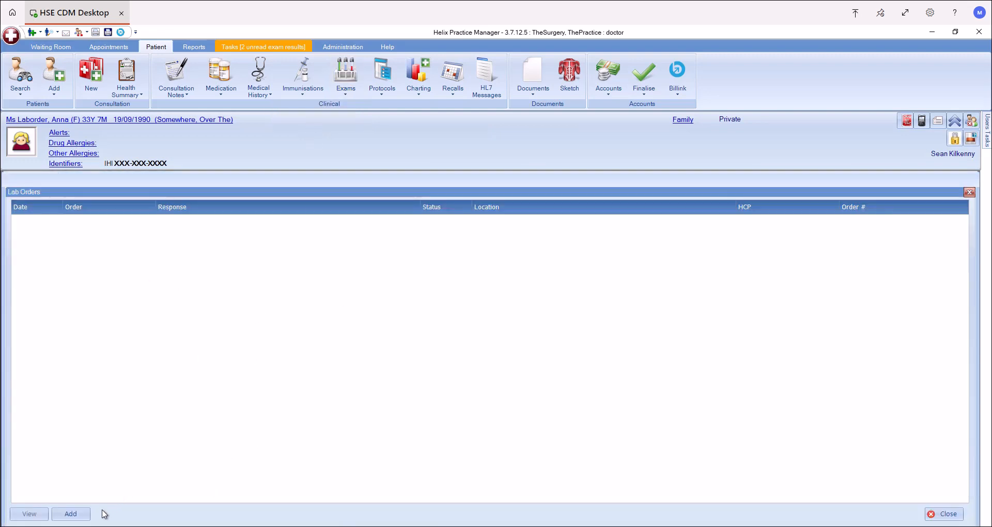
pyautogui.click(70, 514)
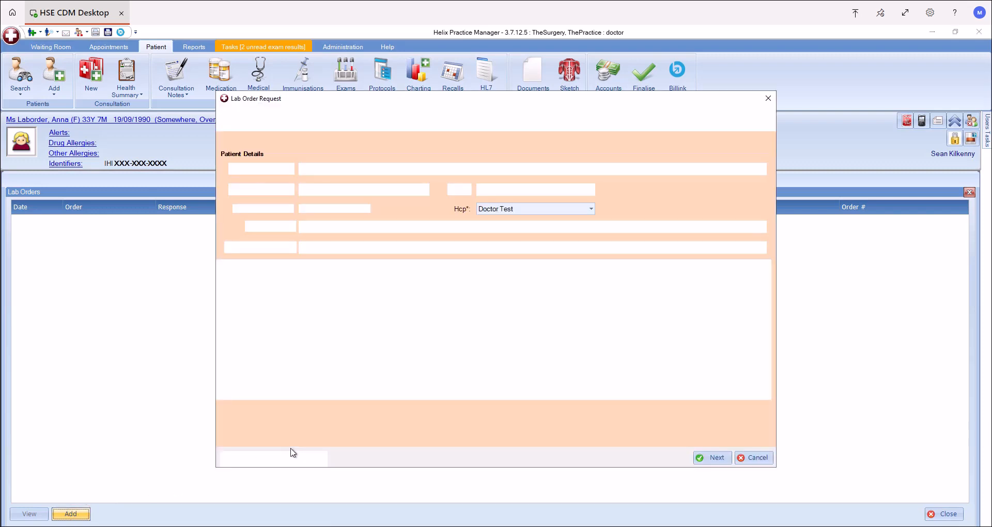
# Choose Beaumont Hospital for the lab order, accept the default MRN and continue to the test selection form
pyautogui.click(355, 227)
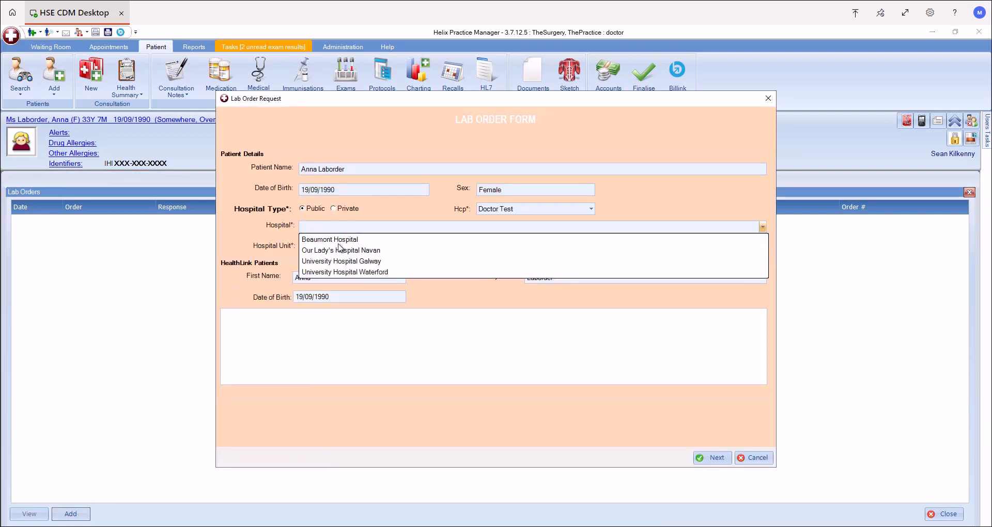
pyautogui.click(341, 240)
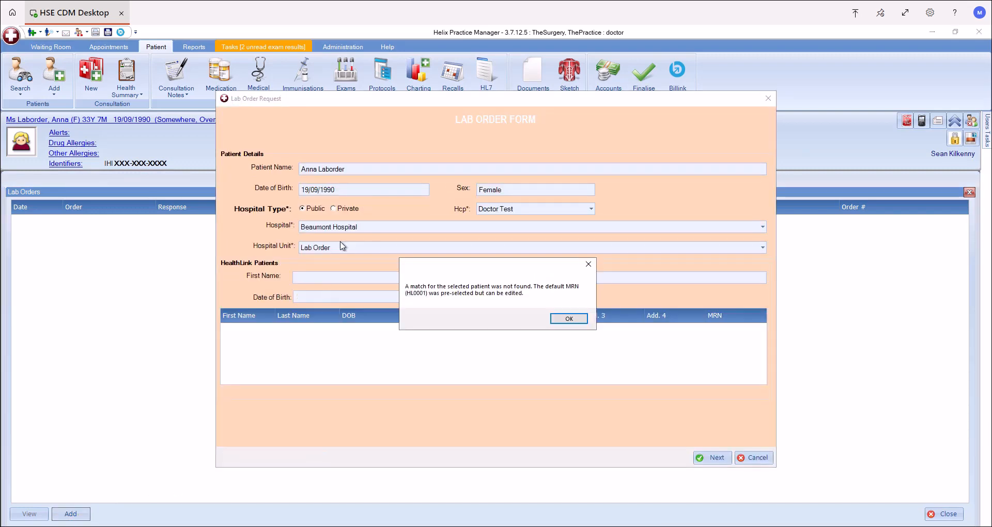
pyautogui.click(569, 318)
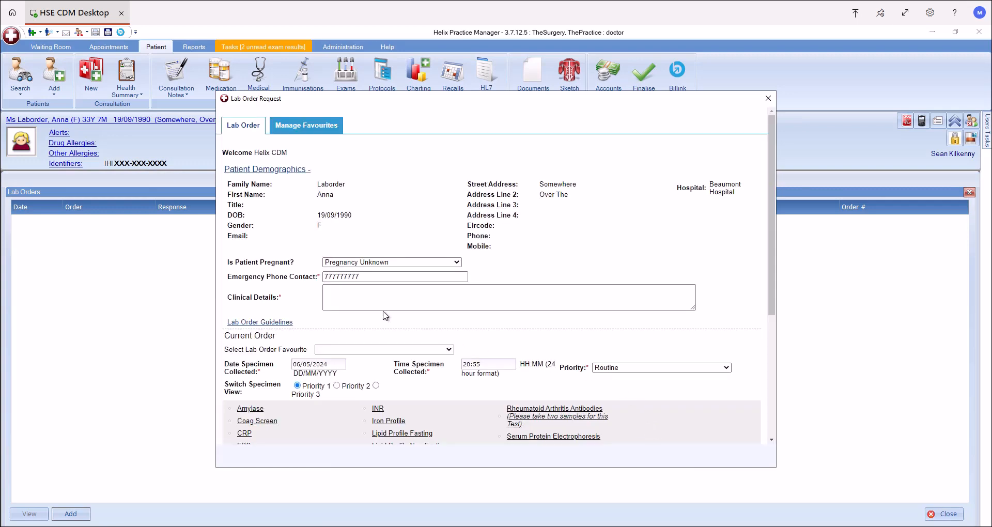
# Enter Fasting as the clinical details, and add the Glucose Fasting and Lipid Profile Fasting tests to the current order
pyautogui.click(356, 300)
pyautogui.click(409, 300)
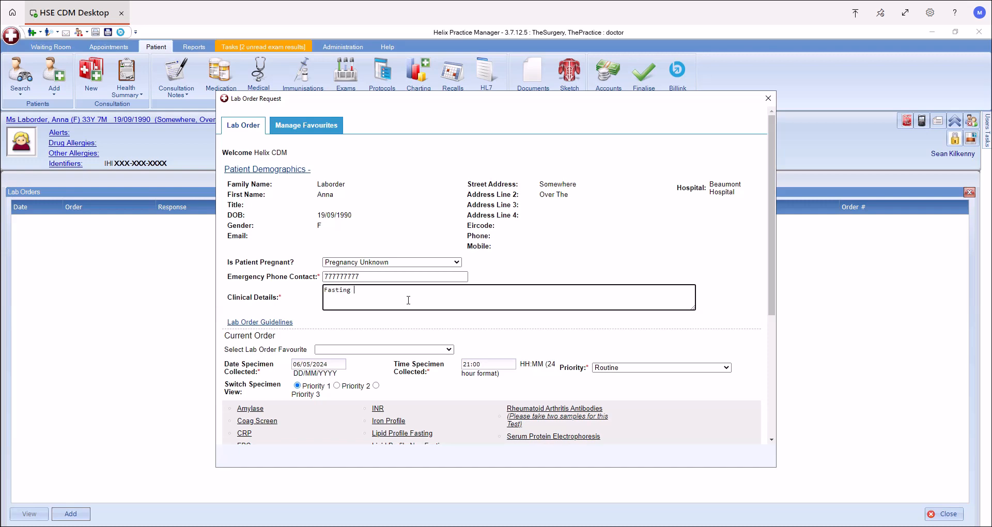
pyautogui.scroll(-3, 412, 311)
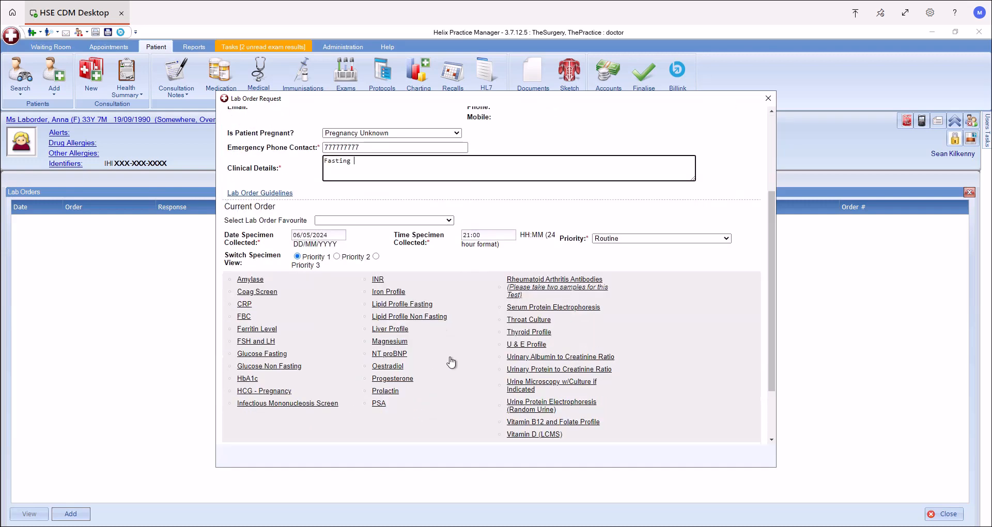
pyautogui.click(271, 356)
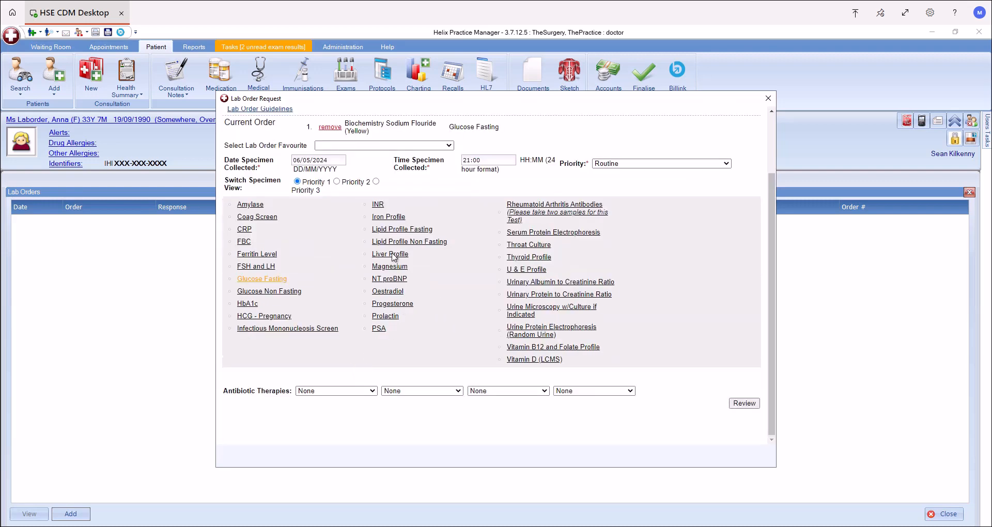
pyautogui.click(401, 231)
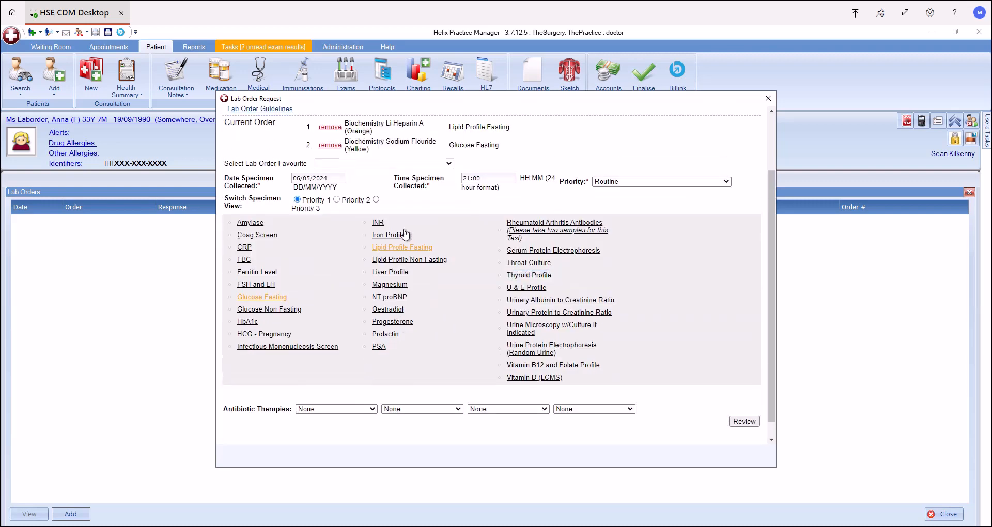
pyautogui.click(745, 421)
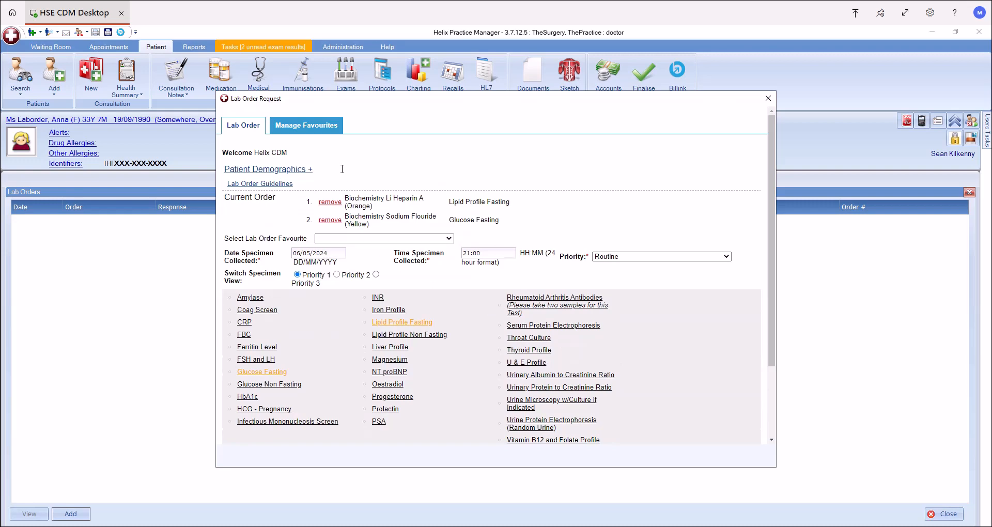
# Create a new favourites list for Beaumont Hospital with the alias Fasting
pyautogui.click(297, 129)
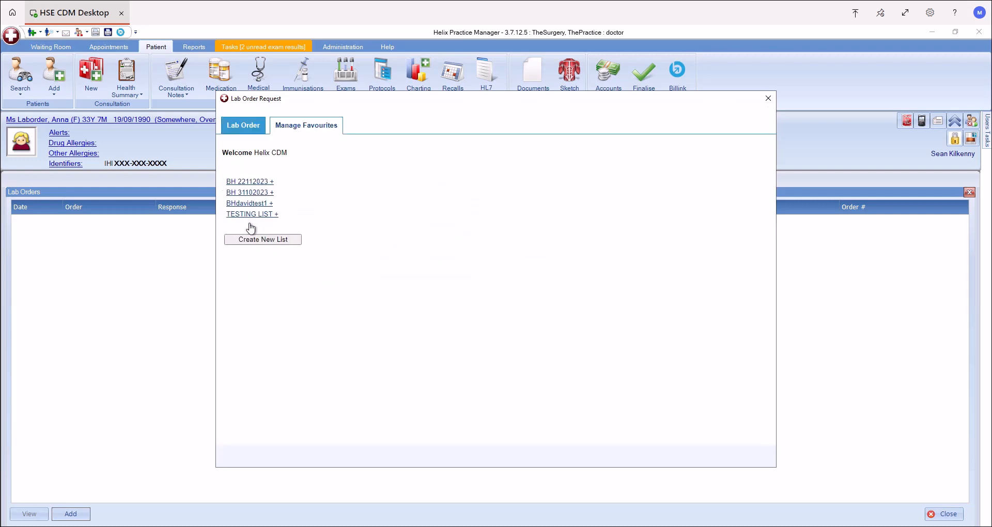
pyautogui.click(263, 240)
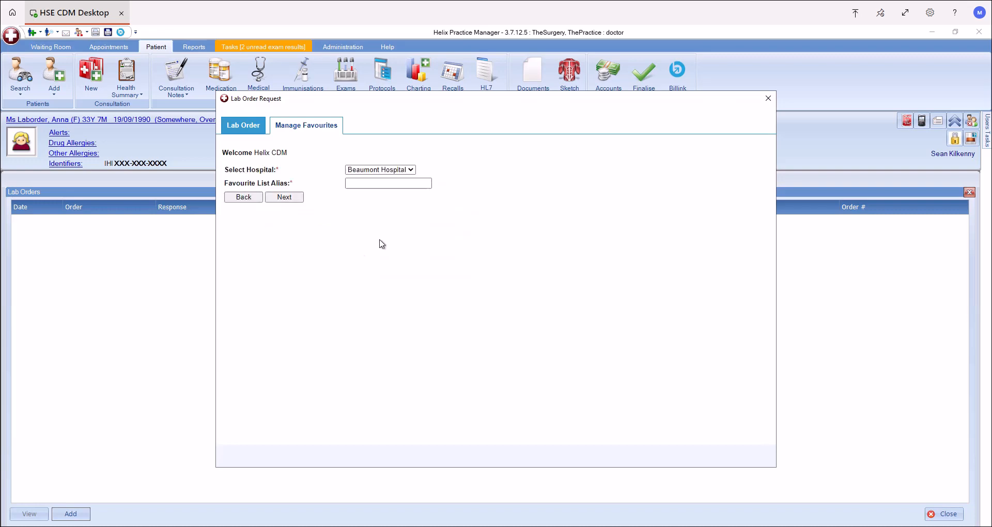
pyautogui.click(359, 184)
pyautogui.write('F')
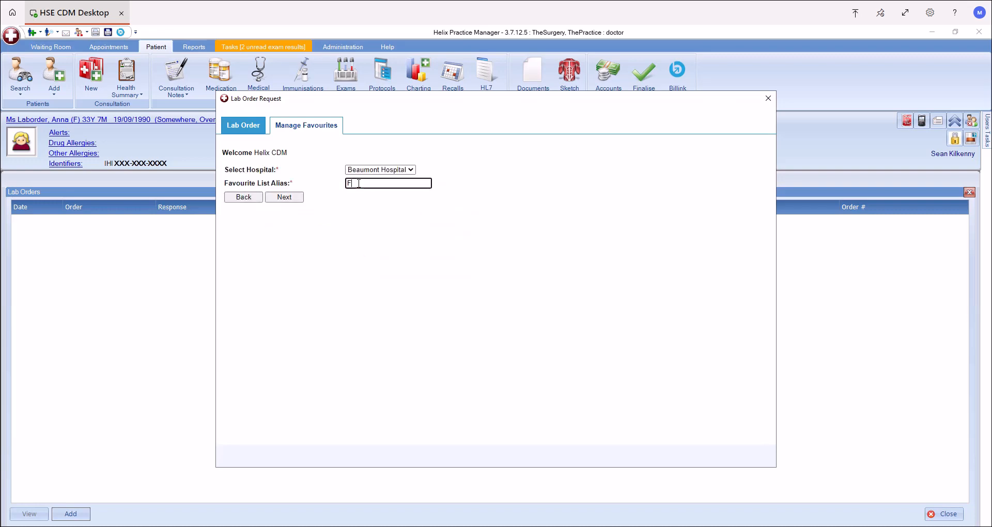
pyautogui.write('asting')
pyautogui.click(287, 197)
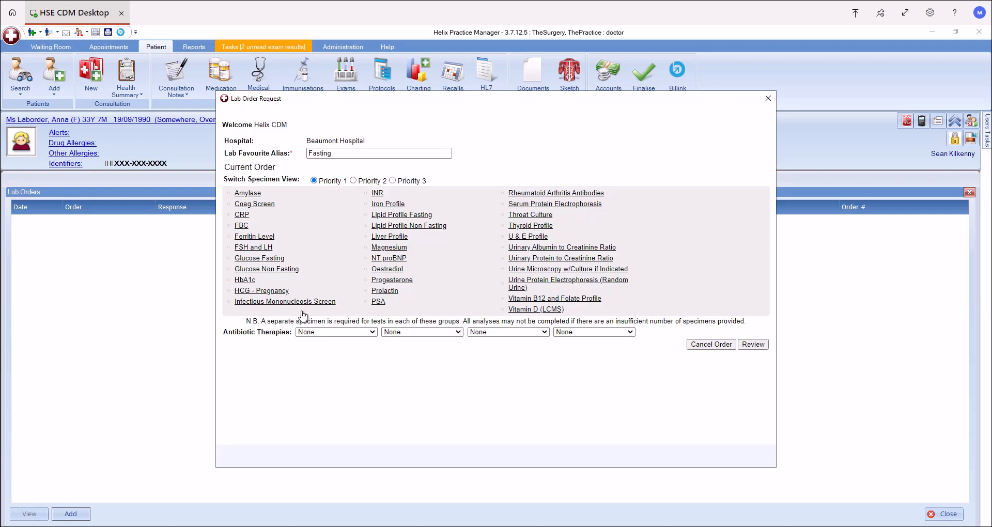
# Add the Glucose Fasting and Lipid Profile Fasting tests to the Fasting list, review it and save the favourite
pyautogui.click(260, 258)
pyautogui.click(403, 225)
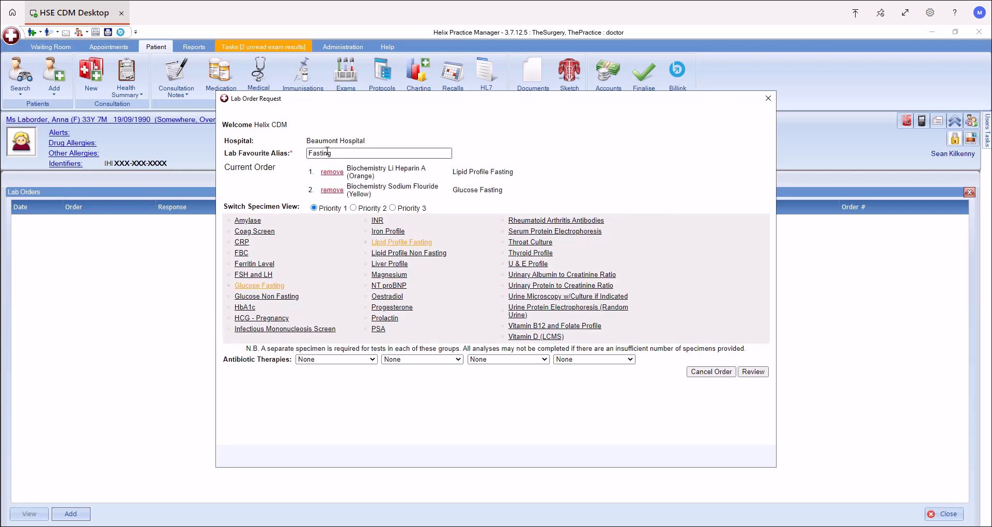
pyautogui.click(754, 372)
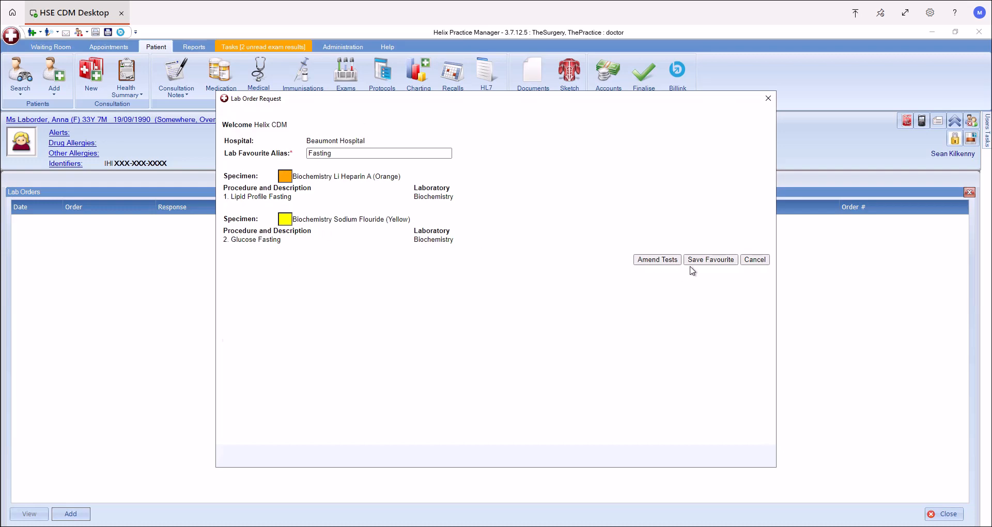
pyautogui.click(708, 260)
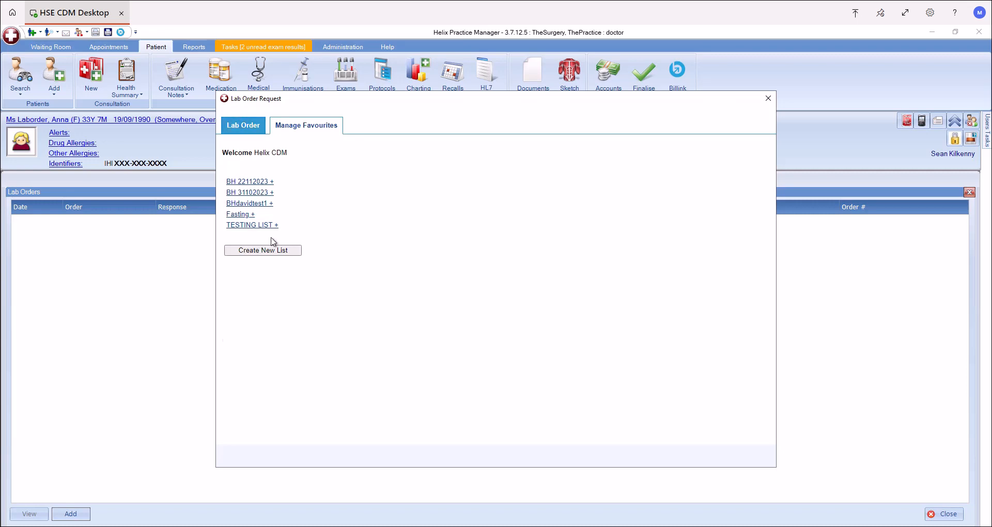
# Return to the lab order, apply the Fasting favourite to the current order and enter Fasting as the clinical details
pyautogui.click(230, 124)
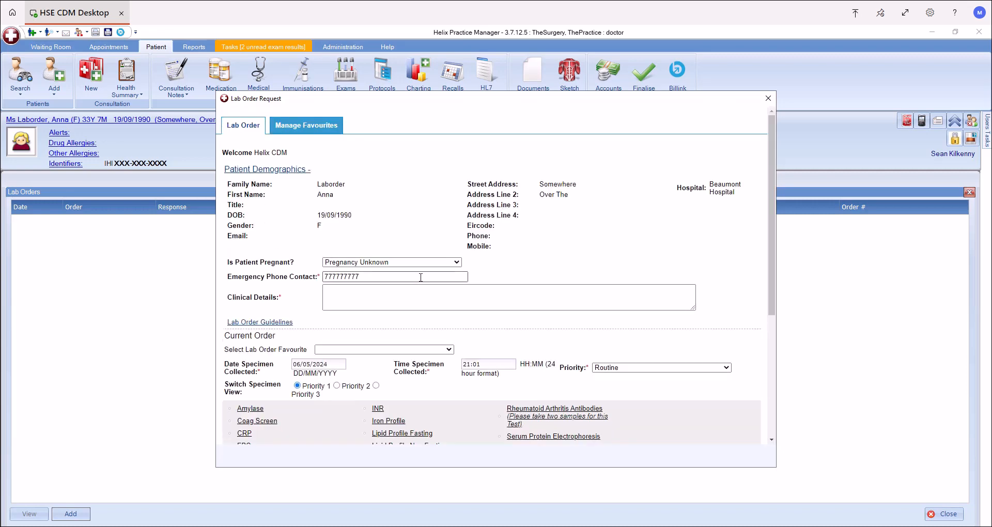
pyautogui.scroll(-5, 406, 230)
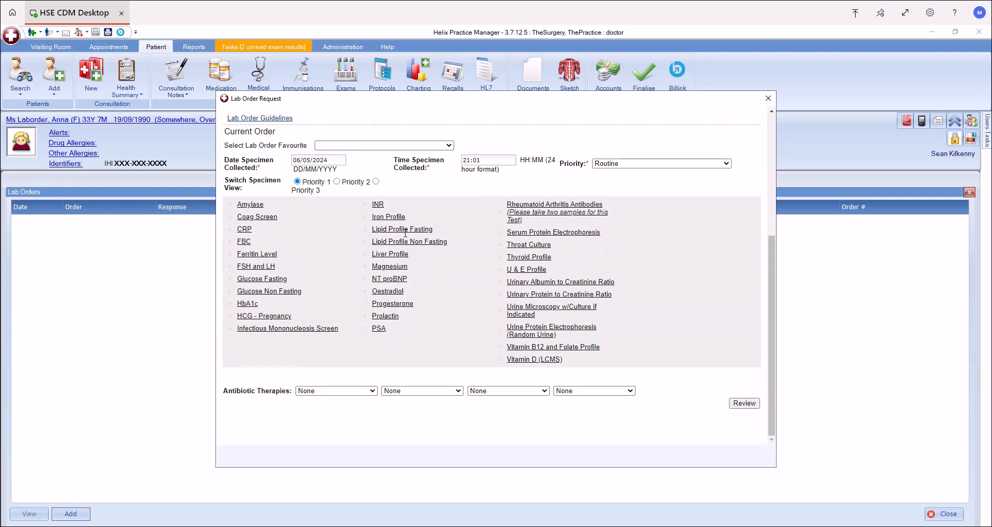
pyautogui.scroll(2, 406, 233)
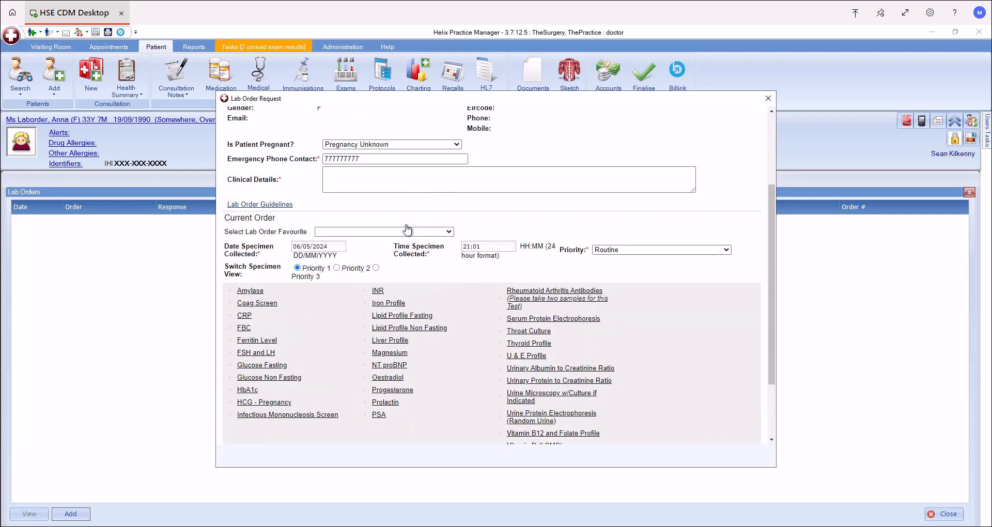
pyautogui.scroll(1, 406, 229)
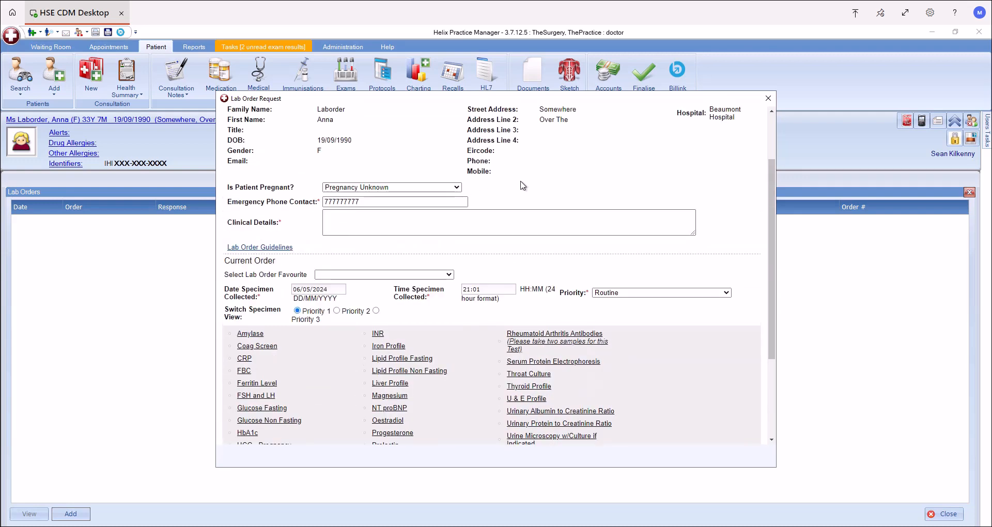
pyautogui.click(449, 275)
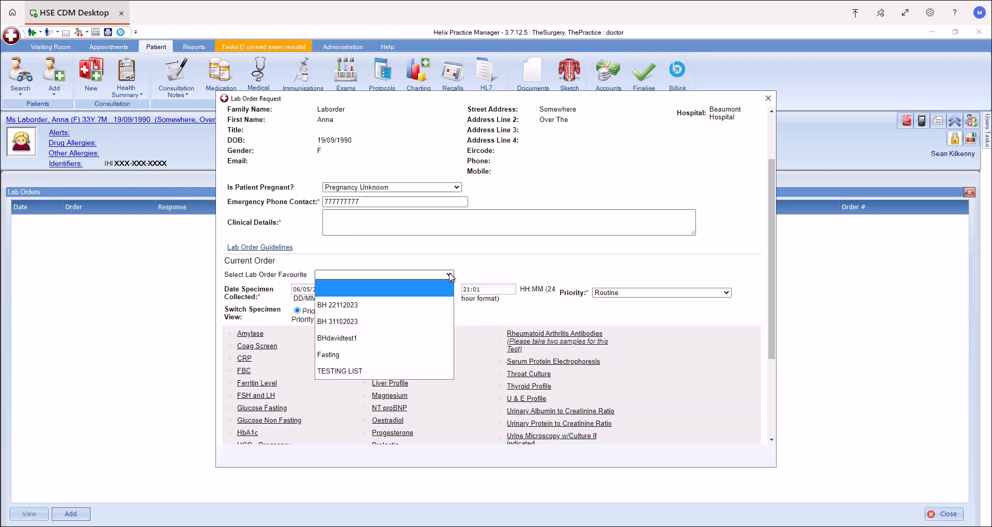
pyautogui.click(338, 355)
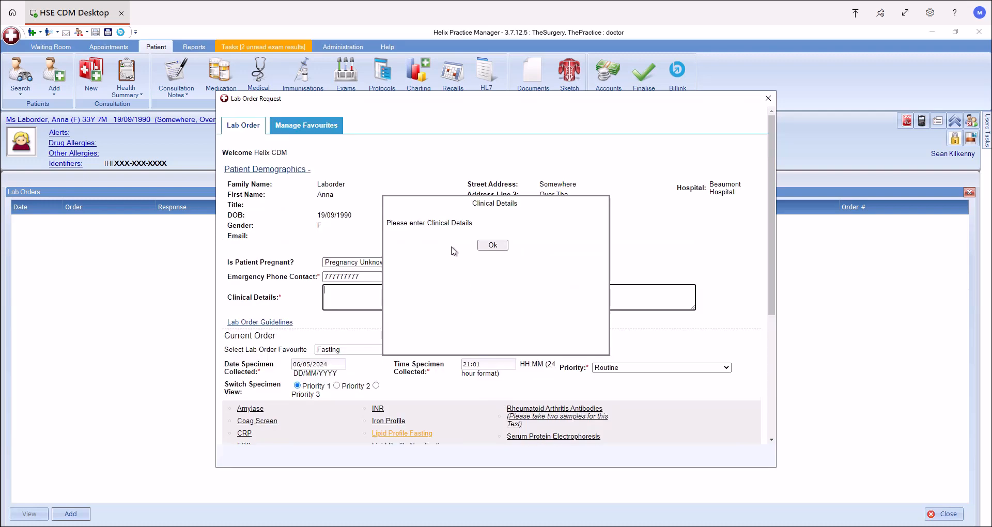
pyautogui.click(497, 246)
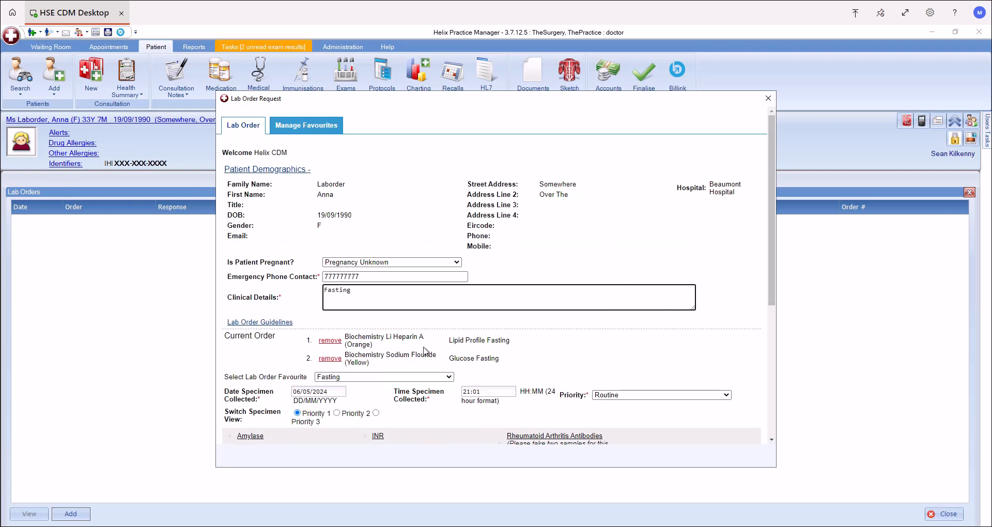
# Review the lab order with the Lipid Profile Fasting and Glucose Fasting tests, commit it and acknowledge the required specimens
pyautogui.scroll(-3, 535, 340)
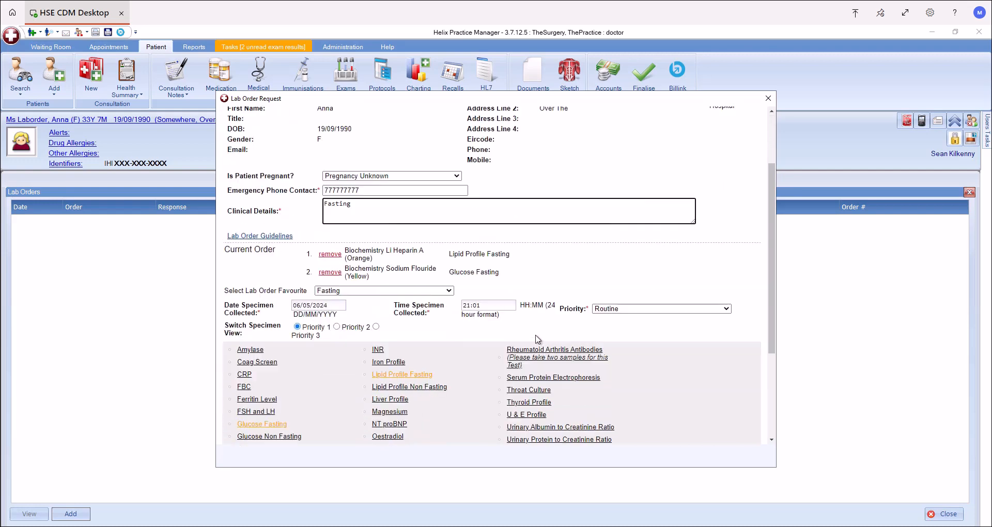
pyautogui.scroll(-3, 387, 395)
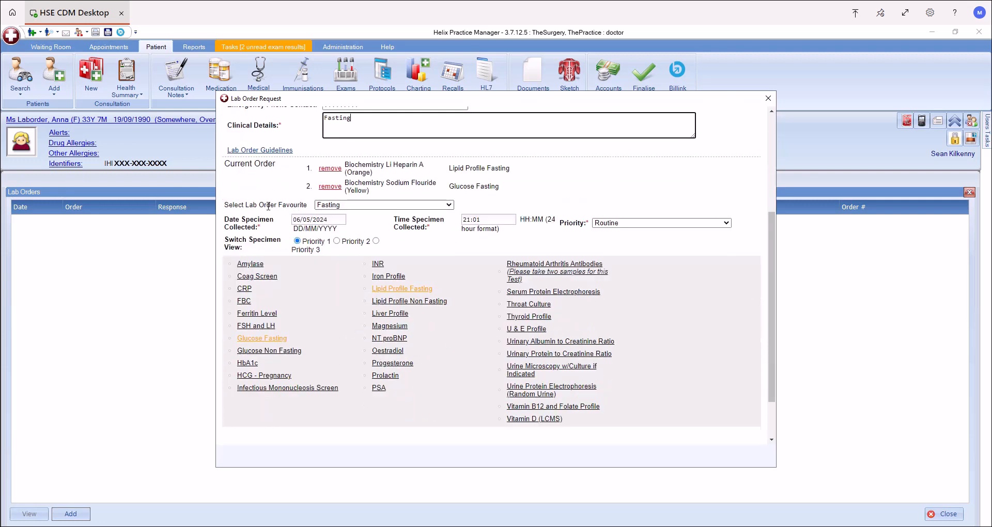
pyautogui.scroll(6, 403, 281)
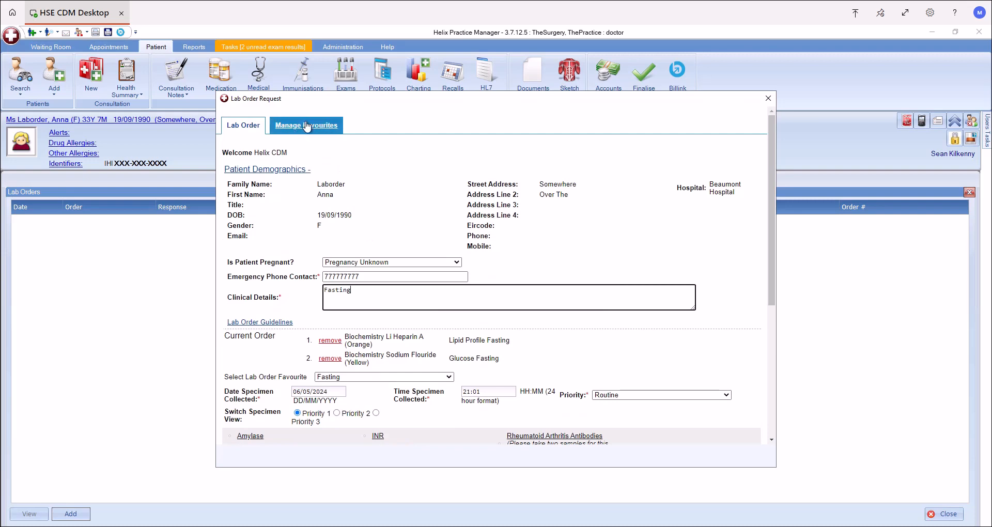
pyautogui.scroll(-5, 378, 325)
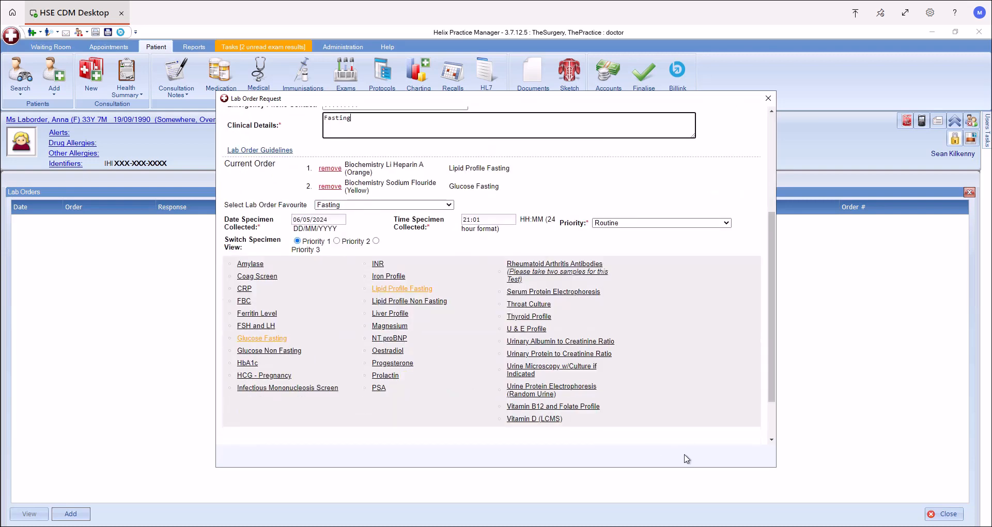
pyautogui.click(746, 404)
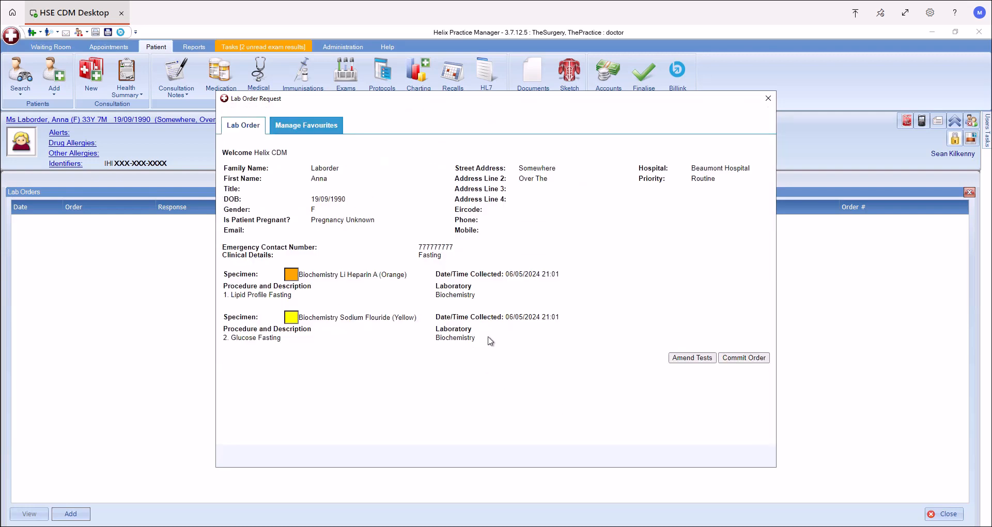
pyautogui.click(744, 358)
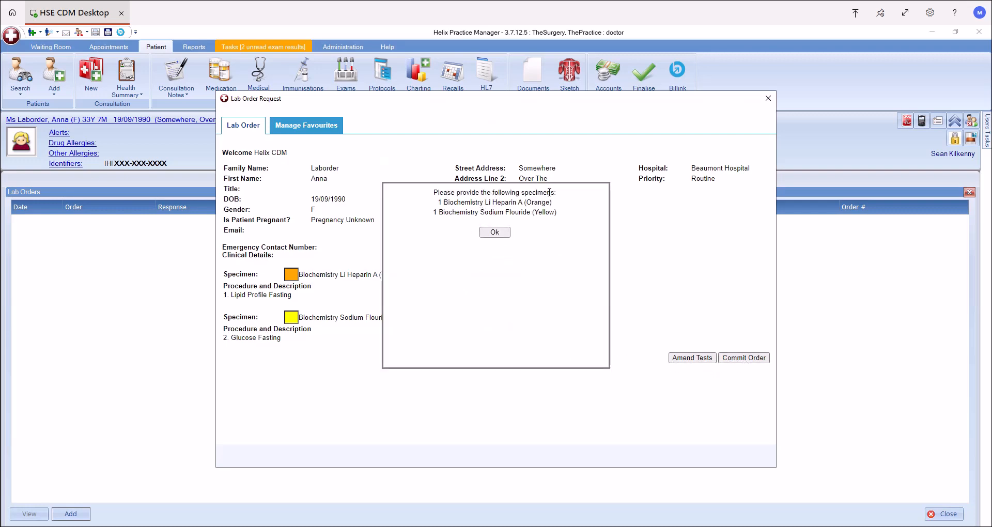
pyautogui.click(500, 232)
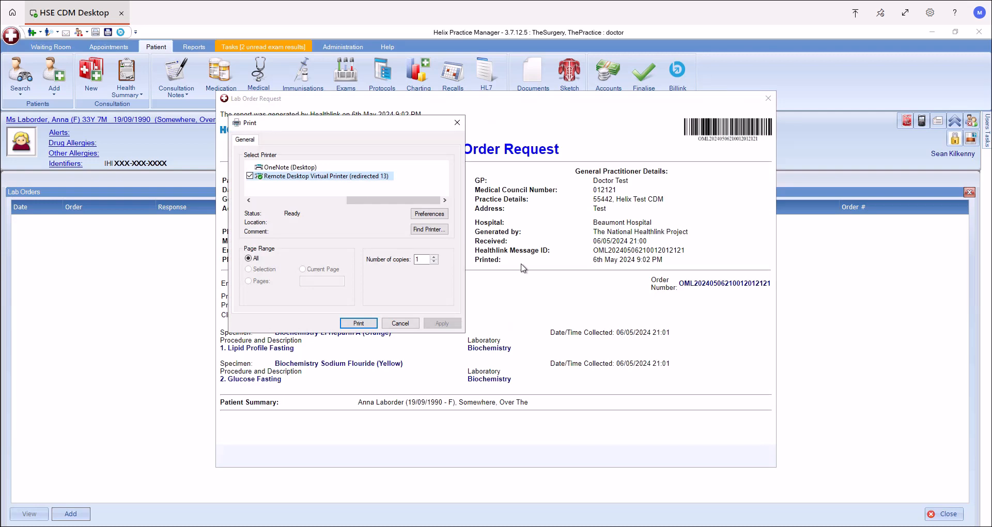
# Move the print dialog off the order request's details, cancel printing and close the lab order request
pyautogui.moveTo(362, 123); pyautogui.dragTo(515, 147)
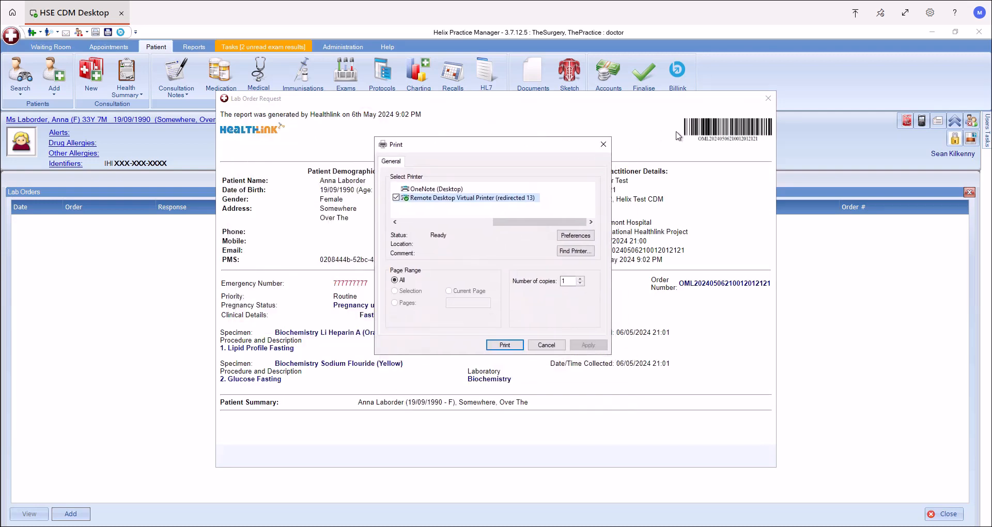
pyautogui.click(557, 346)
pyautogui.click(769, 98)
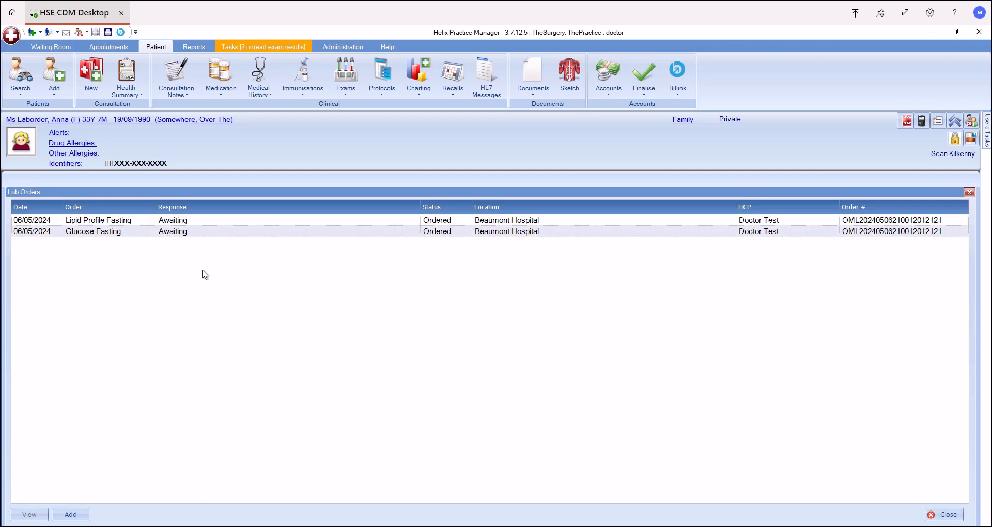
# Switch to the recently viewed test patient with the same surname and open that patient's list of lab orders
pyautogui.click(20, 91)
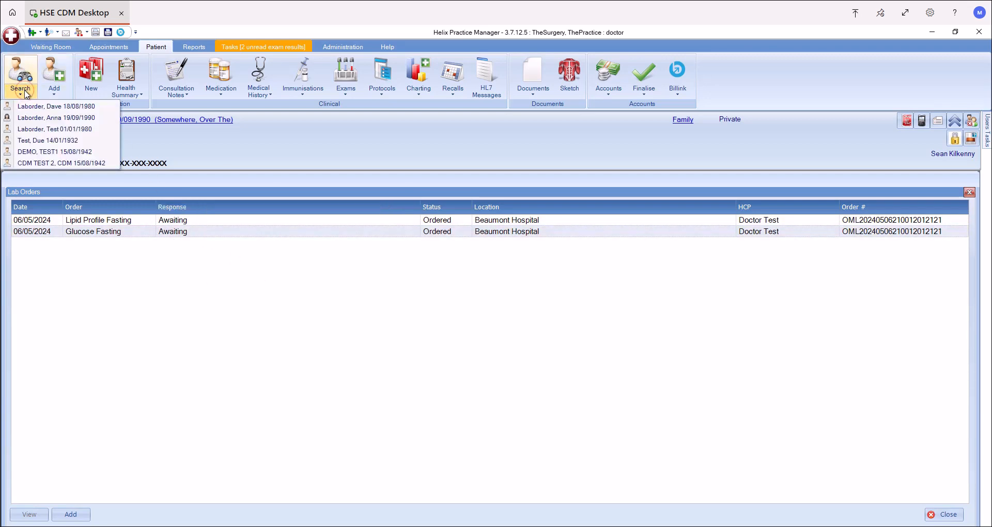
pyautogui.click(41, 130)
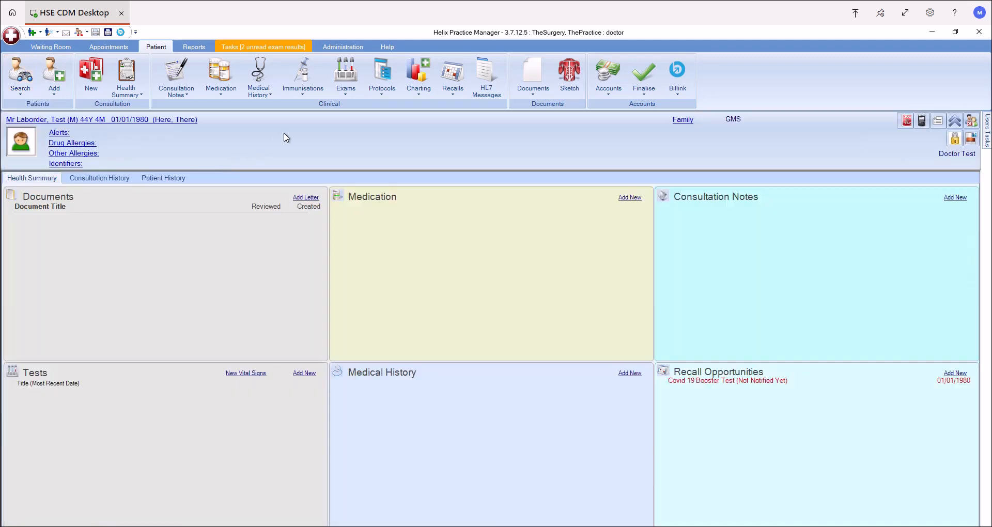
pyautogui.click(346, 85)
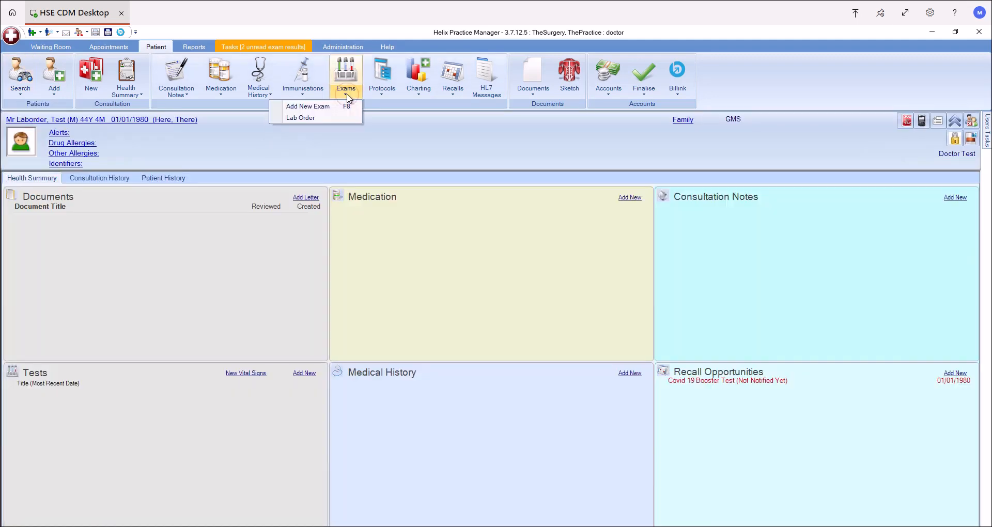
pyautogui.click(316, 117)
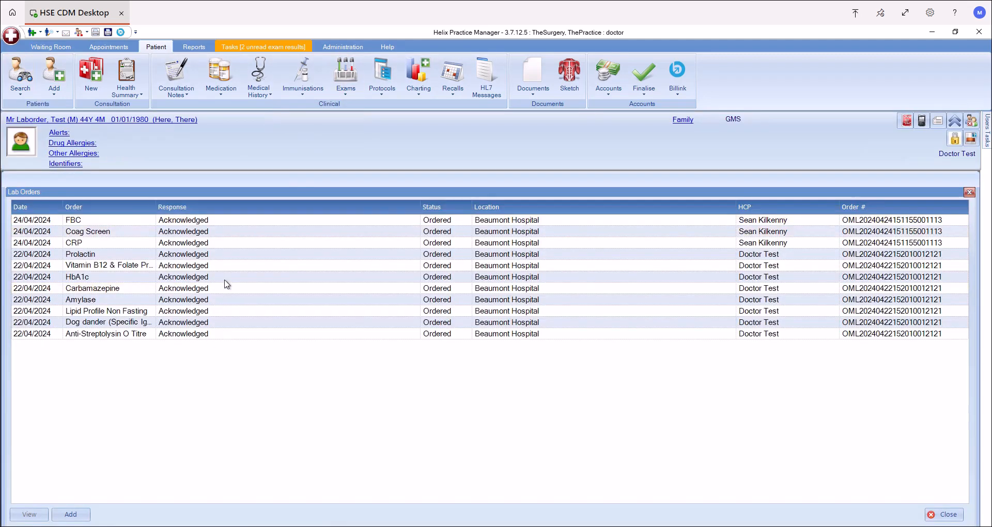